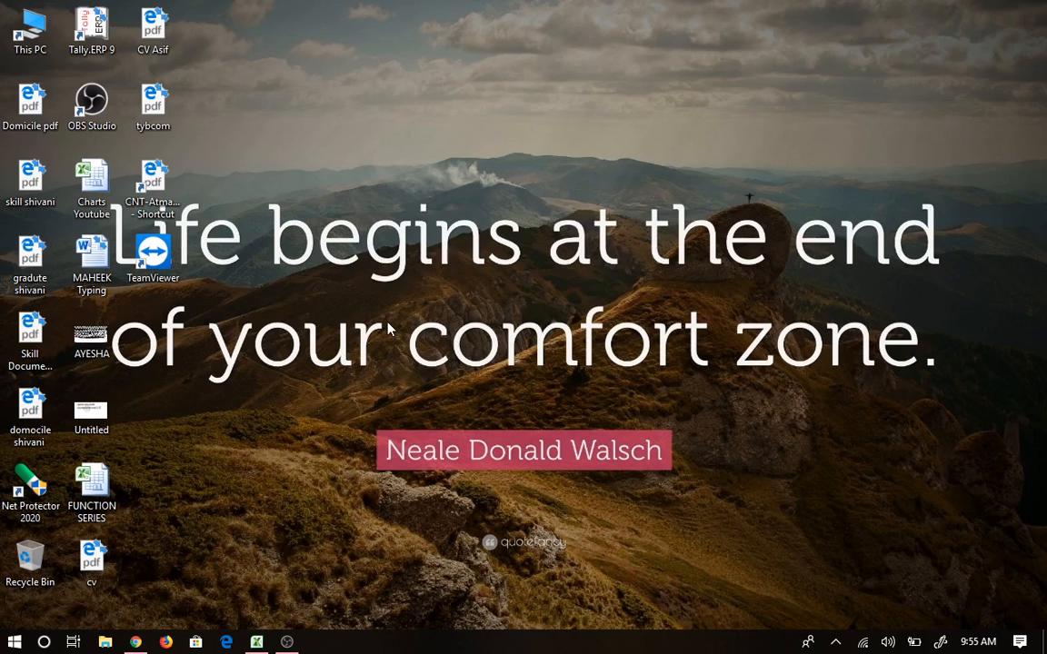
Step: Restore the FUNCTION SERIES workbook window from the Excel taskbar icon
click(256, 642)
click(591, 314)
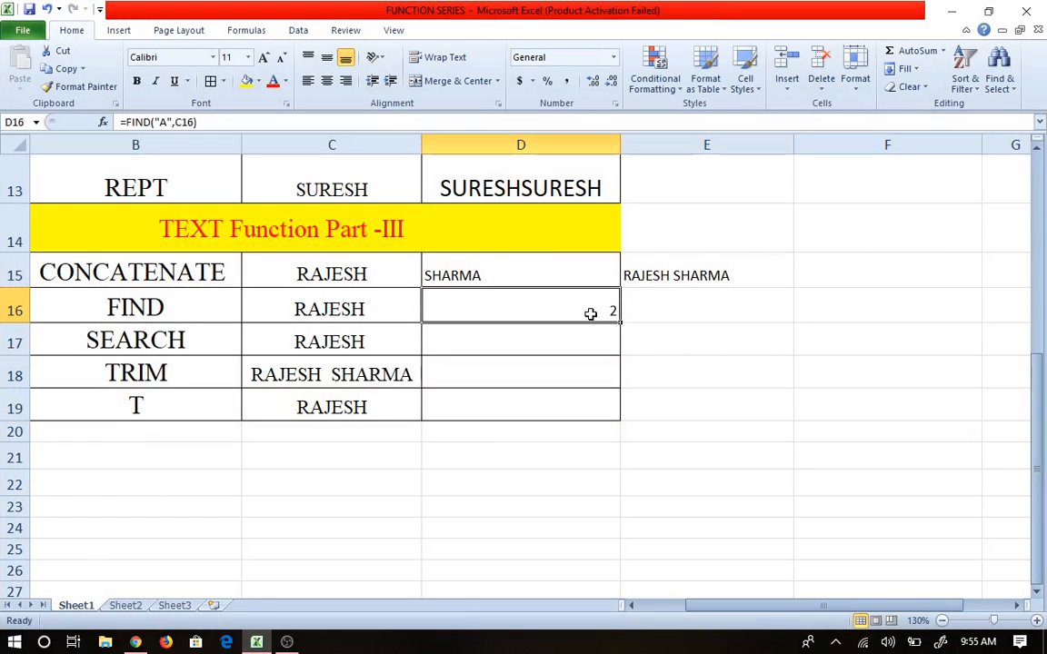
drag(486, 279, 649, 298)
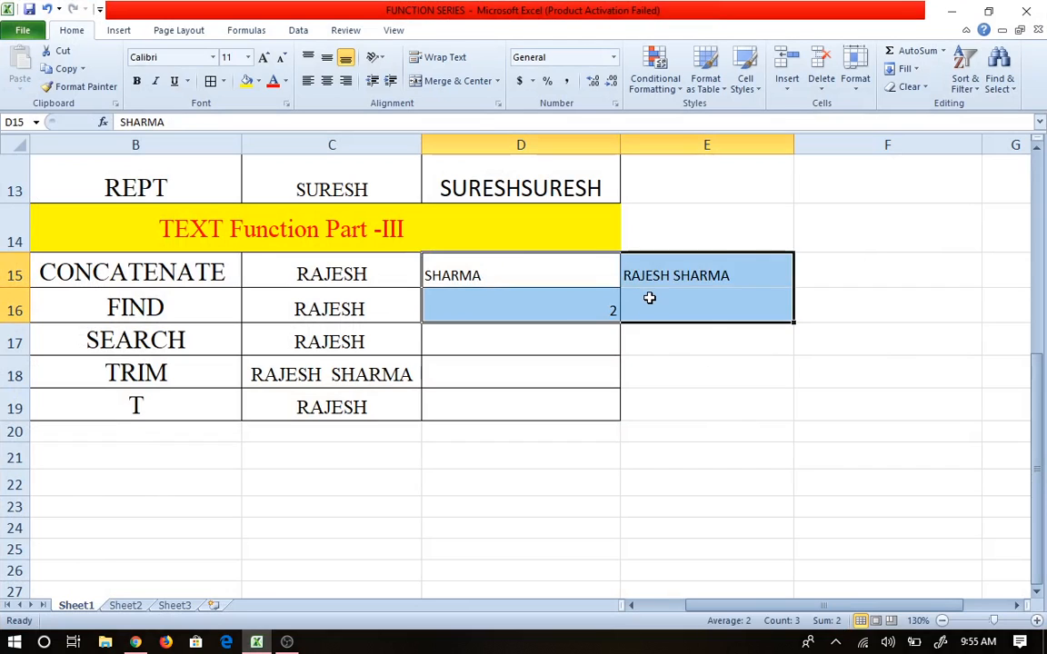
key(Delete)
scroll(315, 329, up, 4)
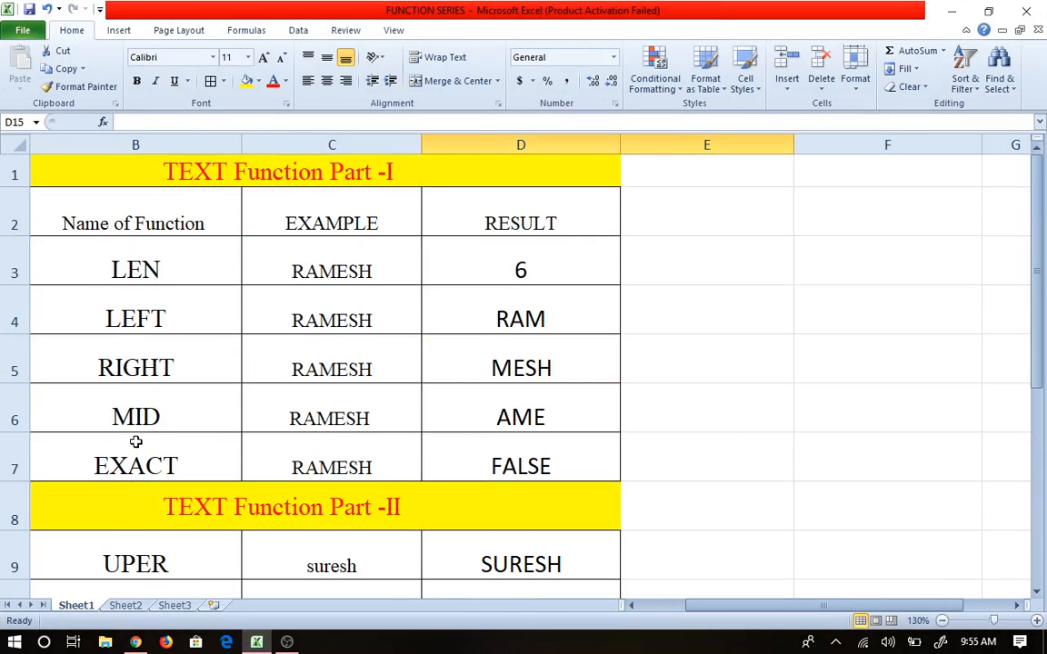
scroll(135, 442, down, 2)
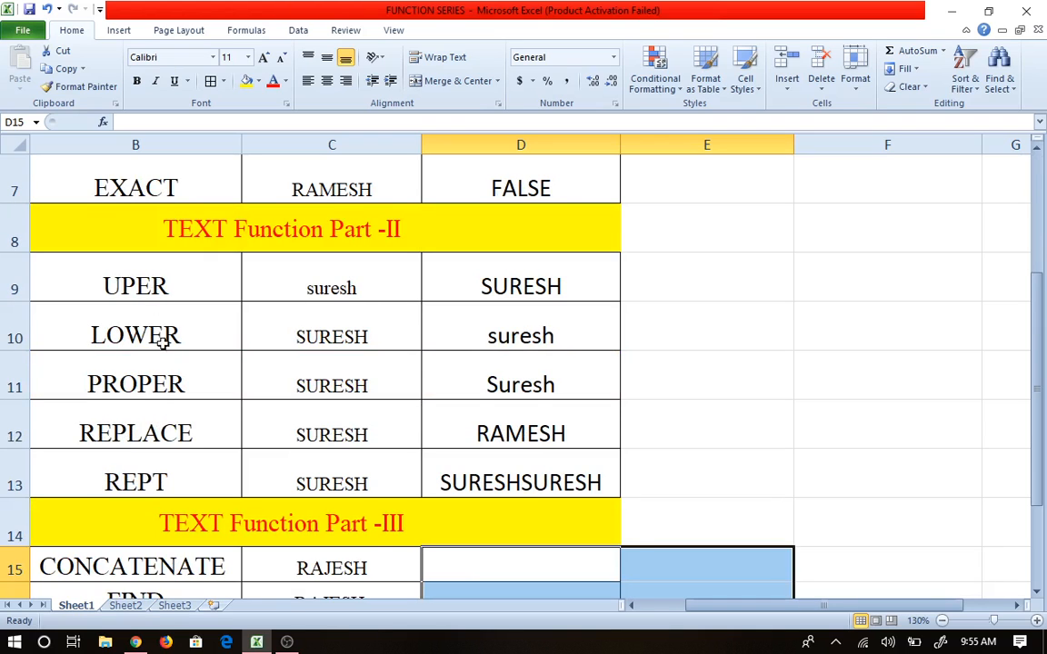
scroll(164, 335, down, 3)
scroll(197, 378, up, 1)
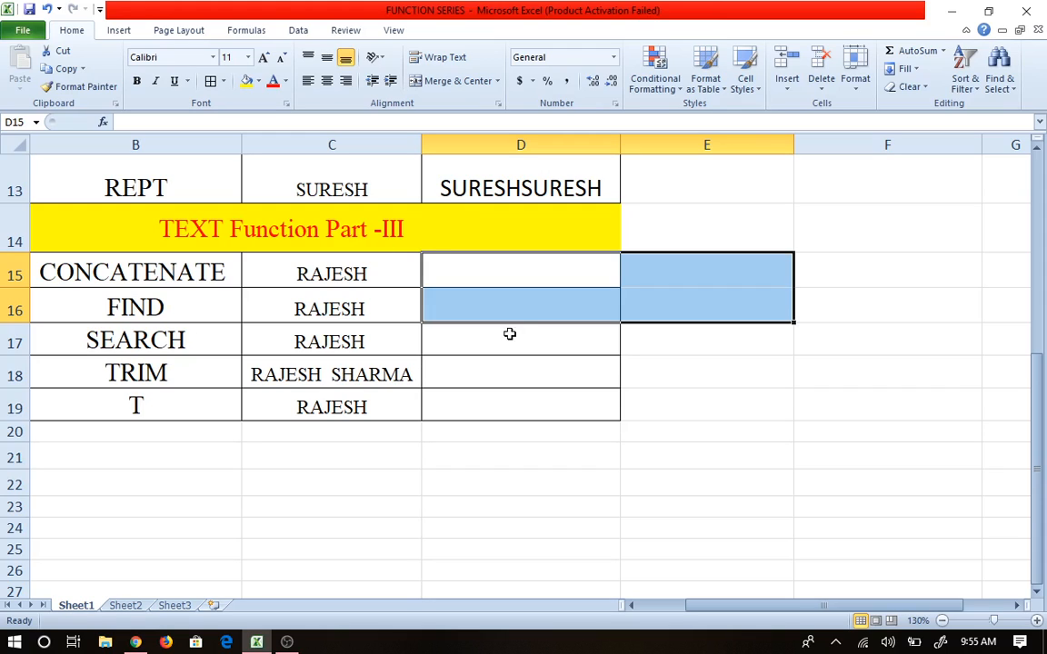
click(511, 363)
click(493, 269)
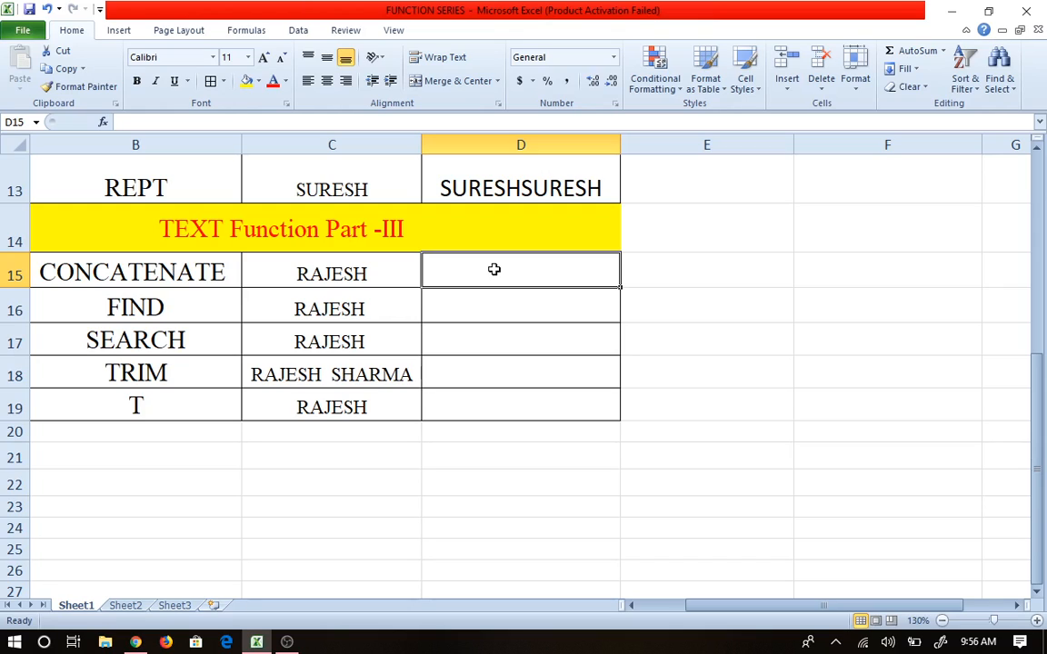
click(688, 309)
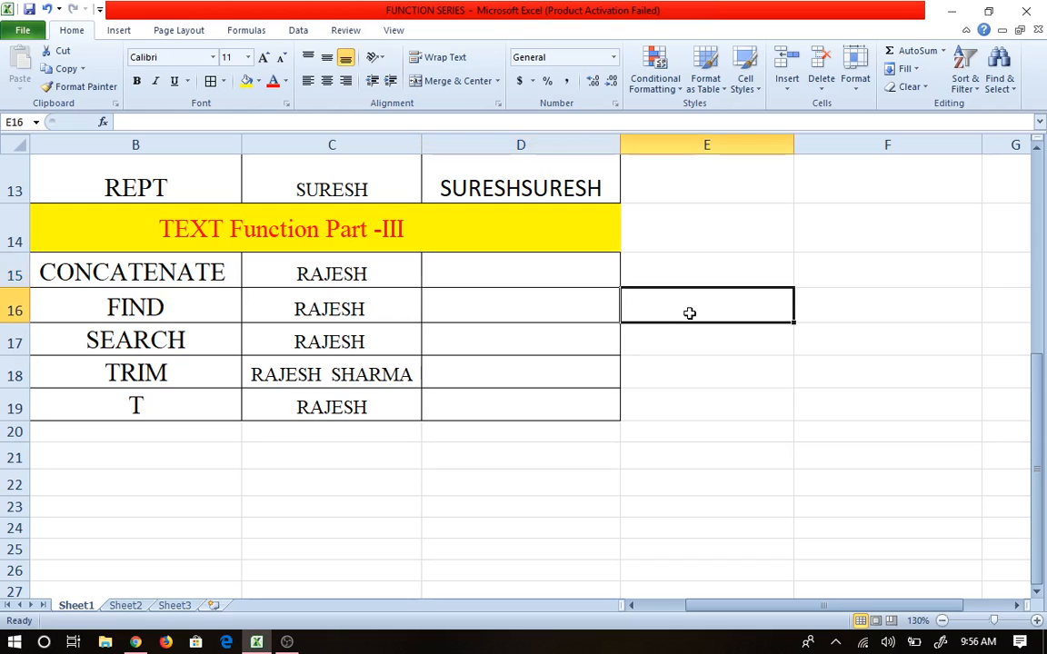
click(570, 274)
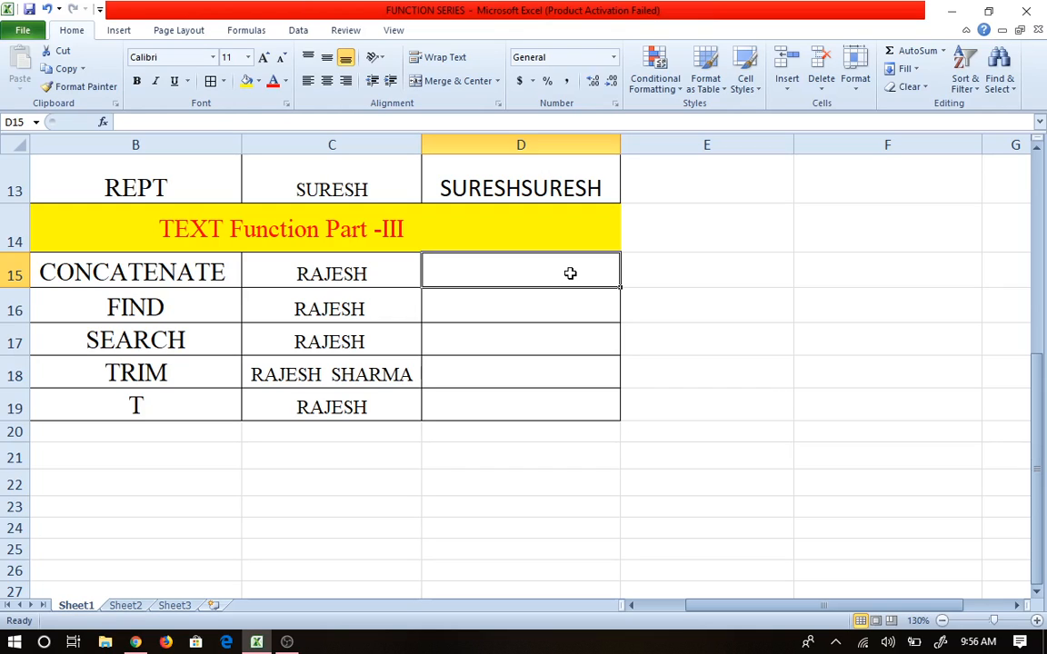
key(Right)
key(Right)
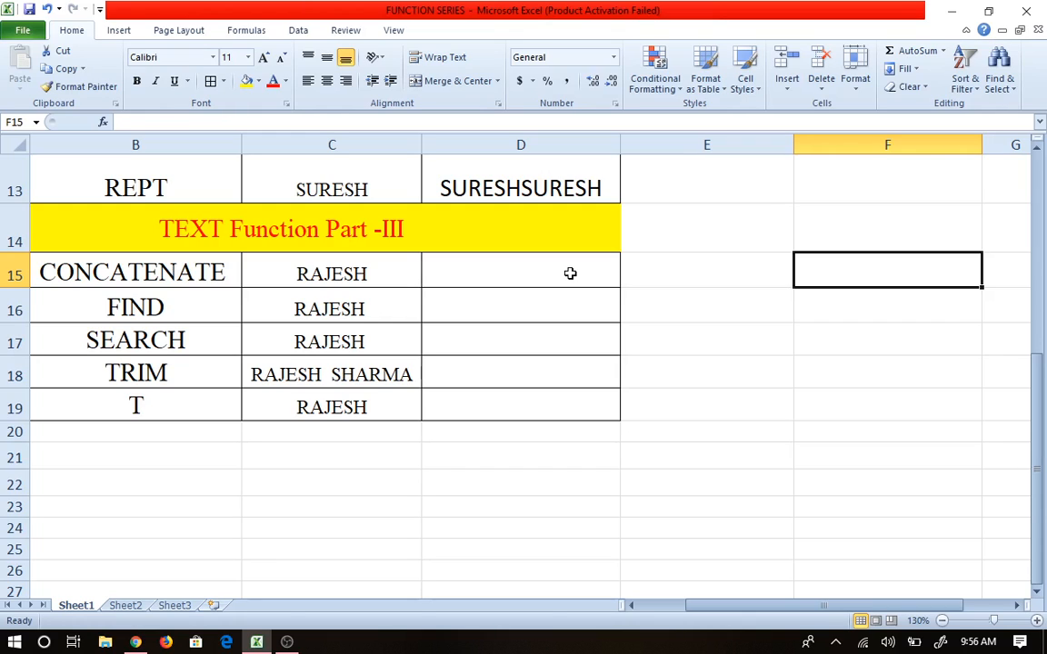
click(158, 263)
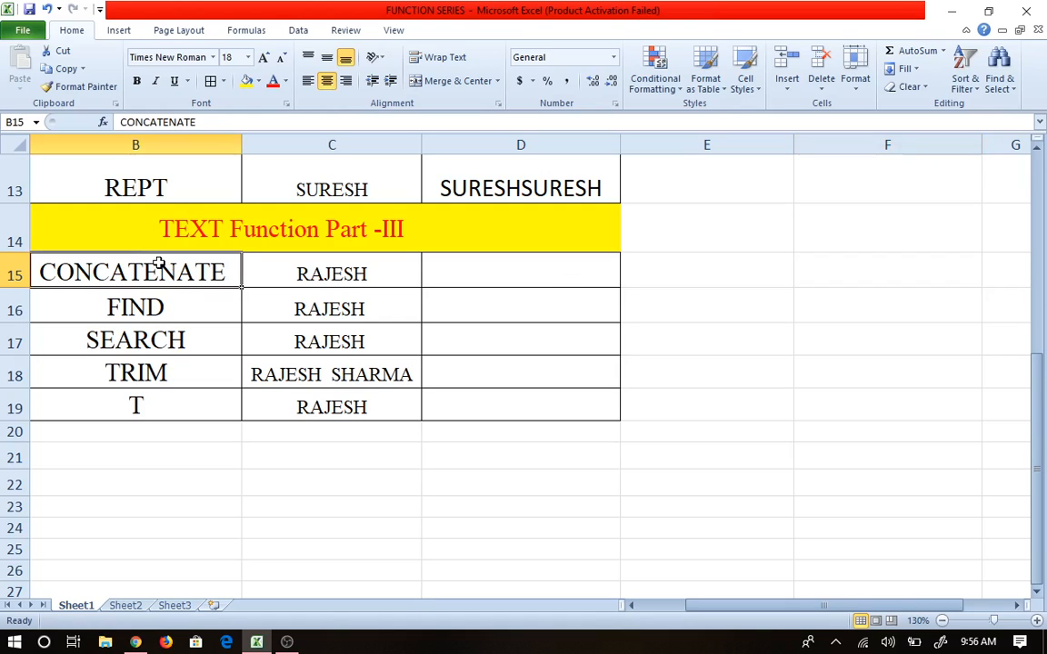
click(345, 273)
click(483, 273)
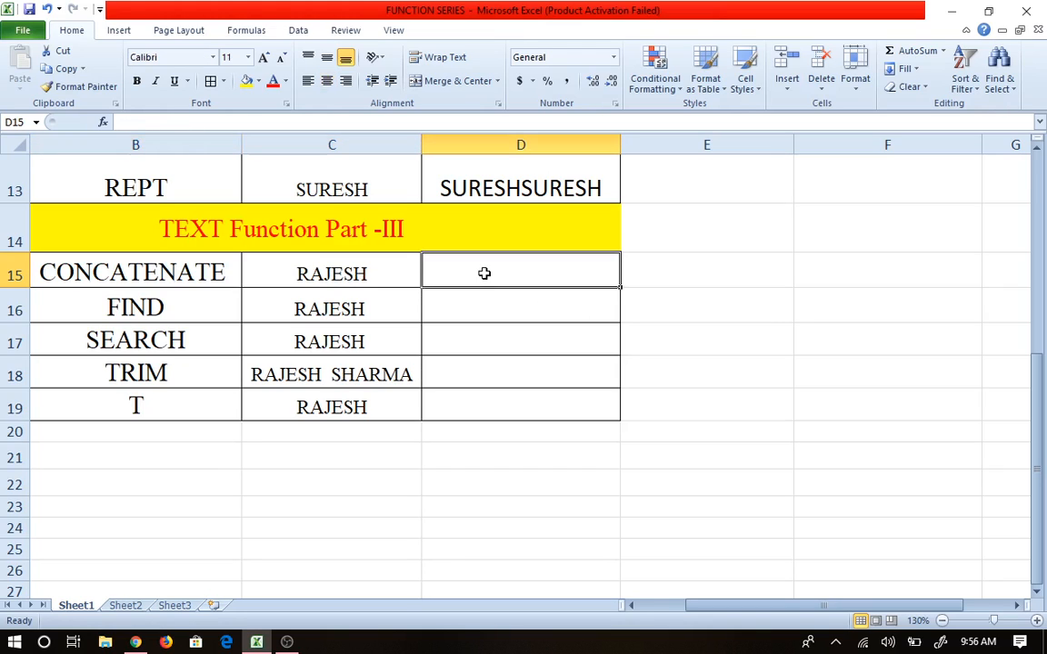
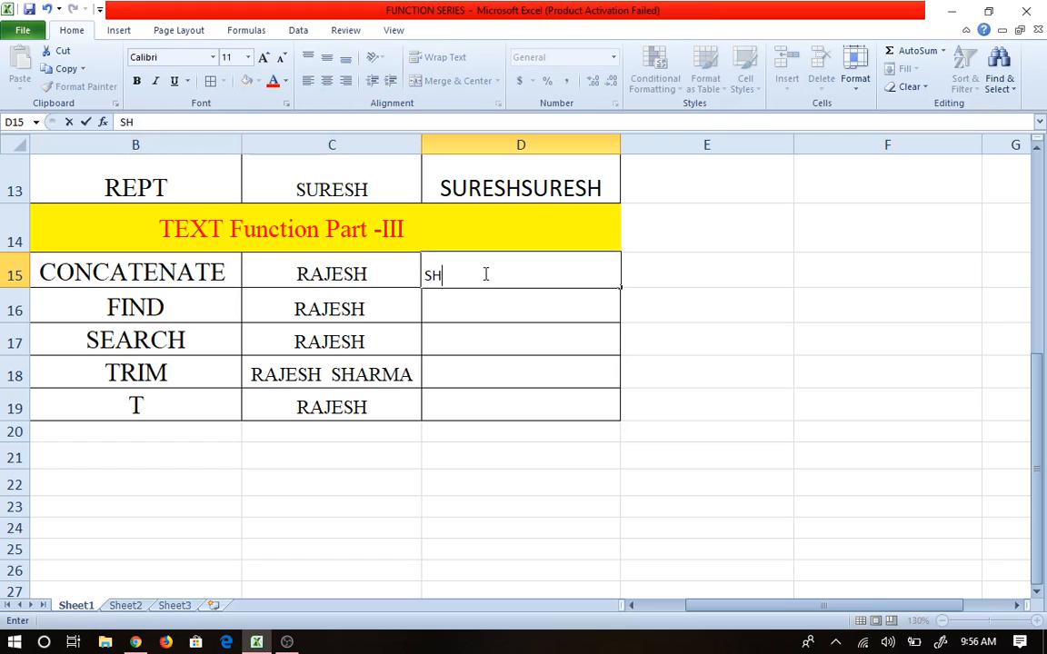
click(686, 282)
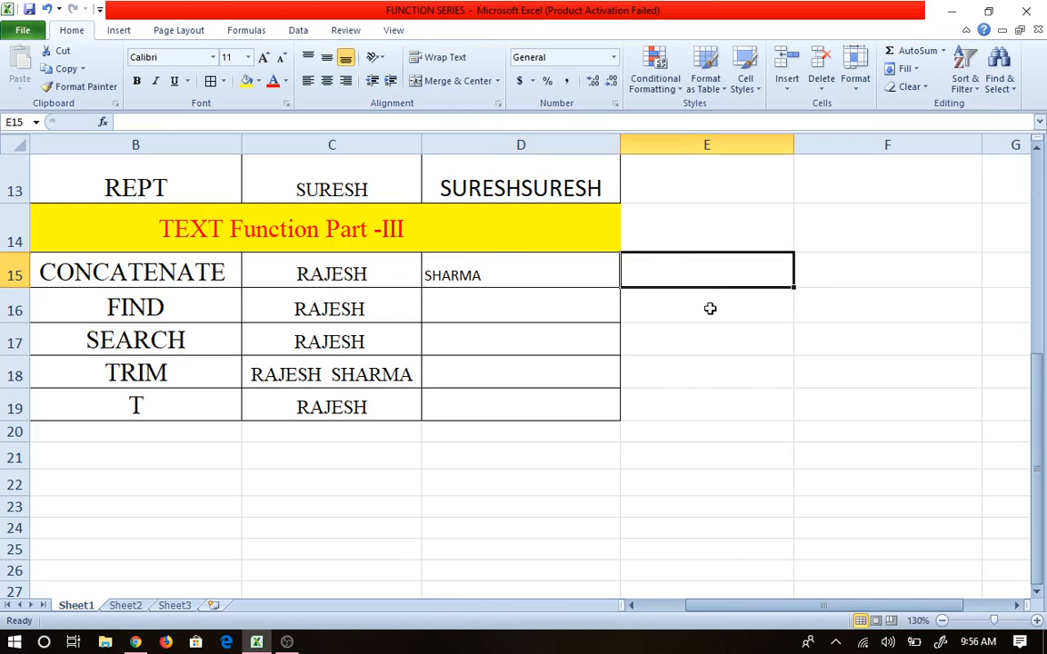
click(727, 364)
click(705, 276)
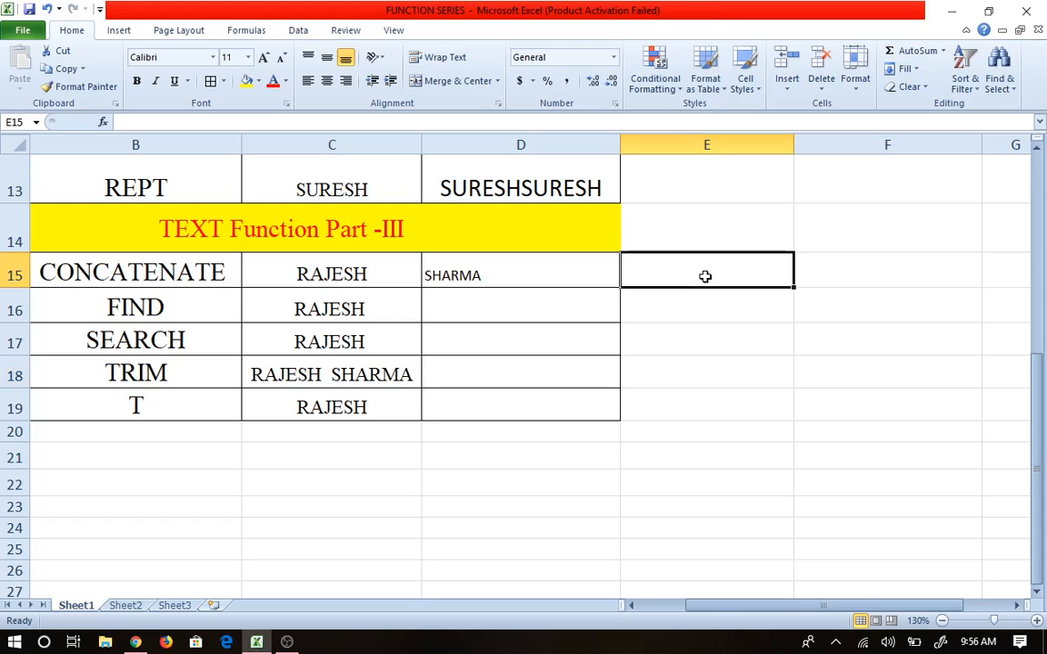
text(=)
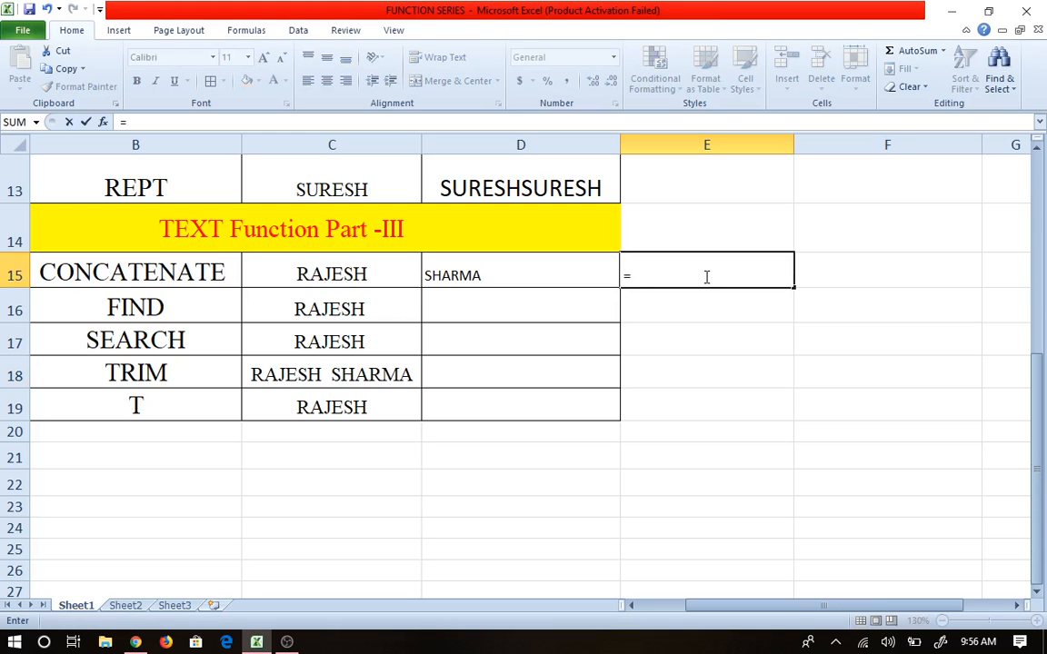
text(CON)
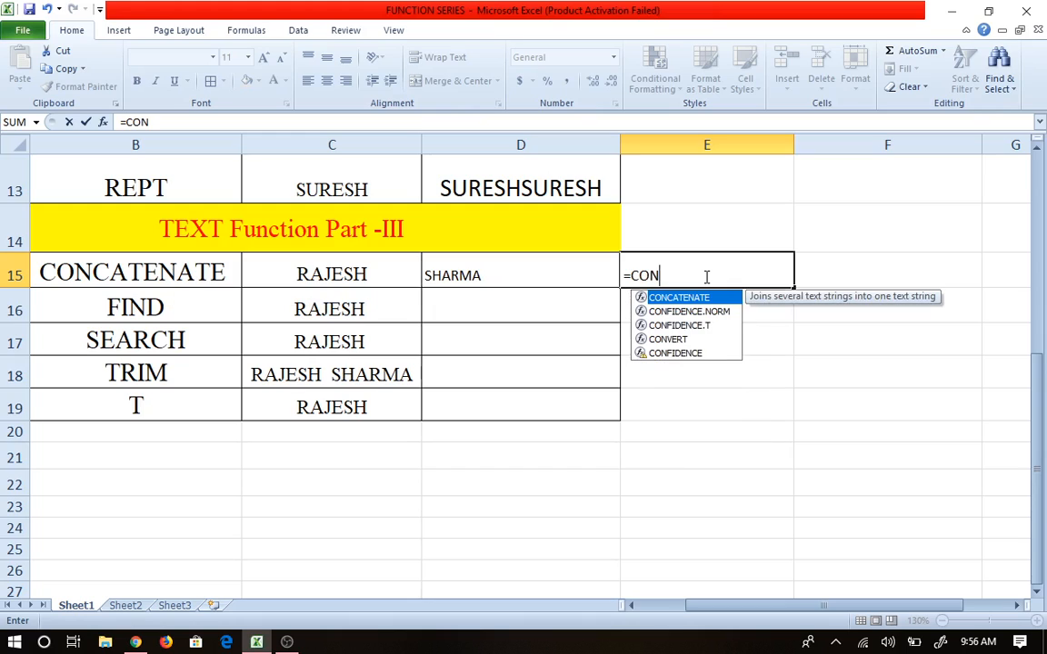
key(Tab)
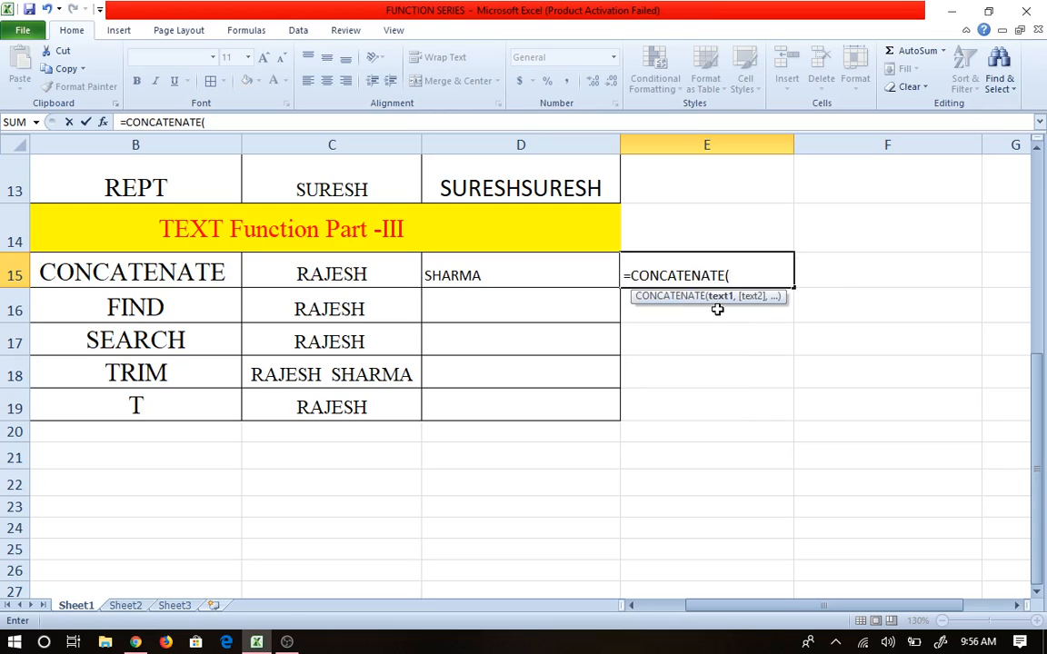
click(309, 272)
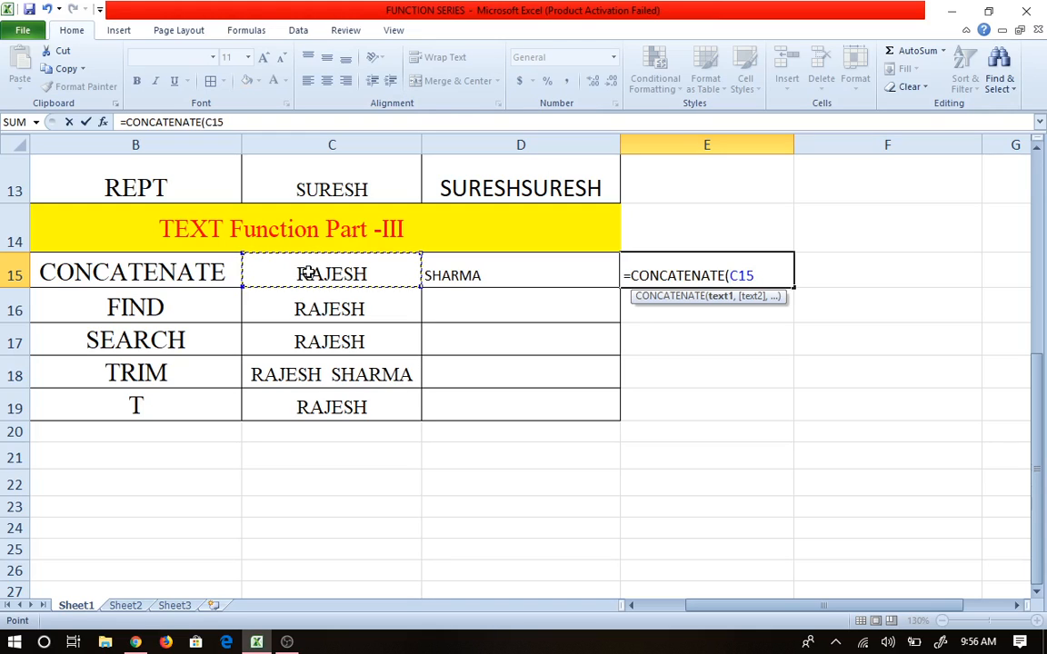
text(,)
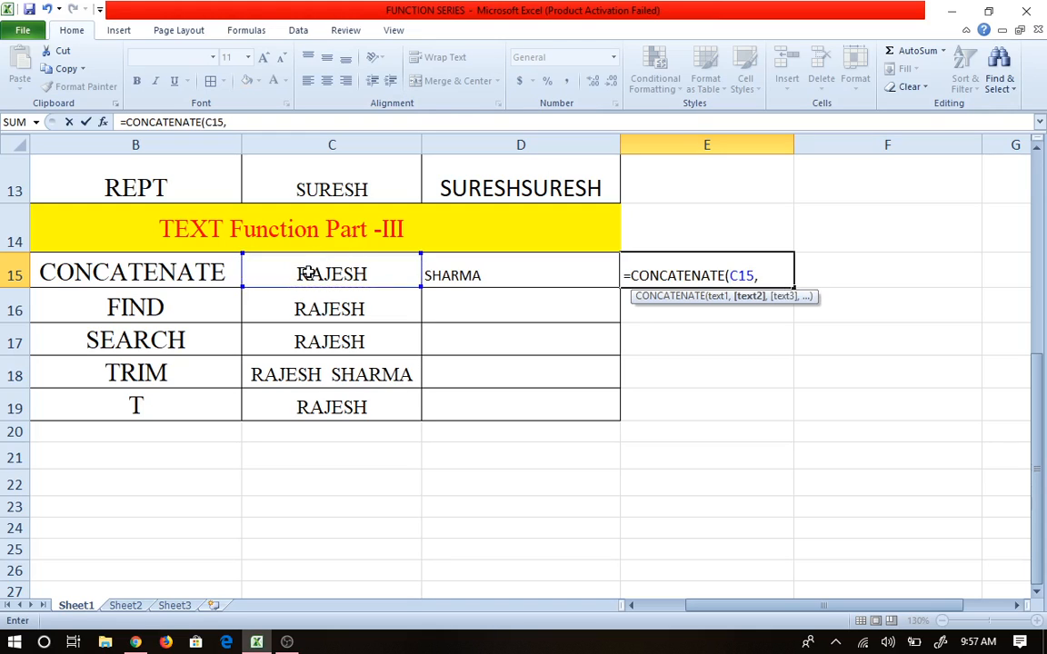
click(501, 274)
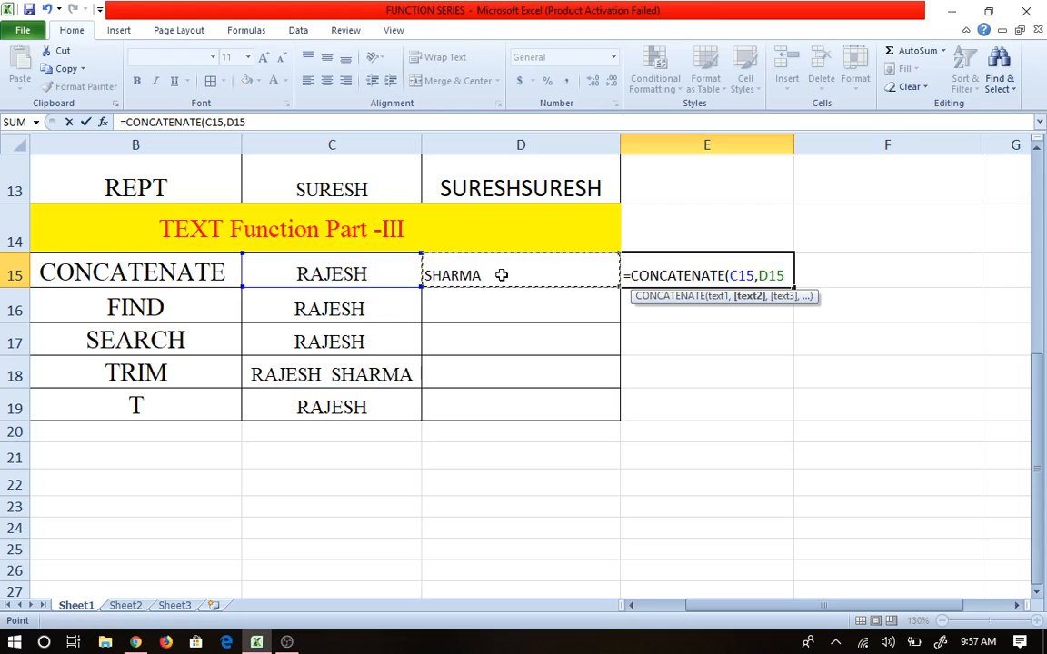
key(Tab)
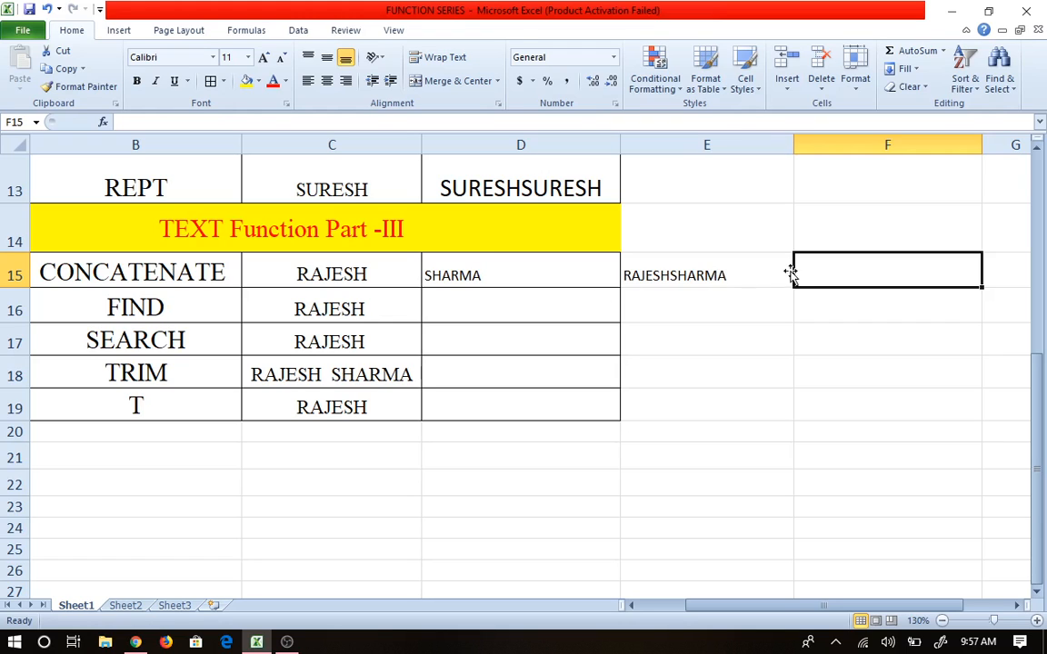
Step: Delete the CONCATENATE formula from E15, leaving the cell empty
double_click(694, 276)
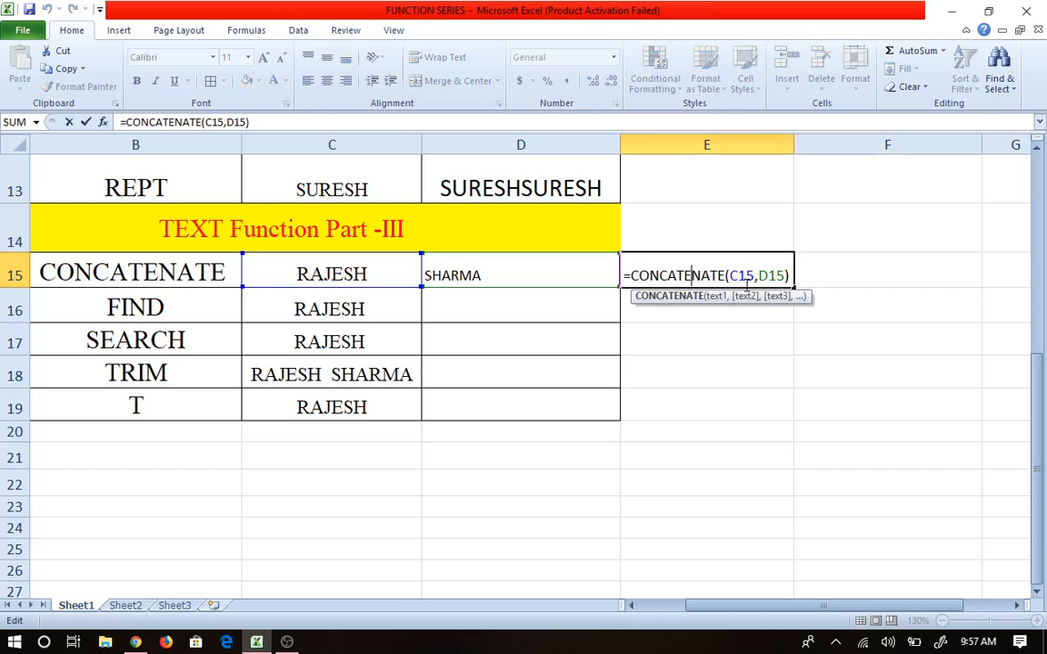
click(742, 276)
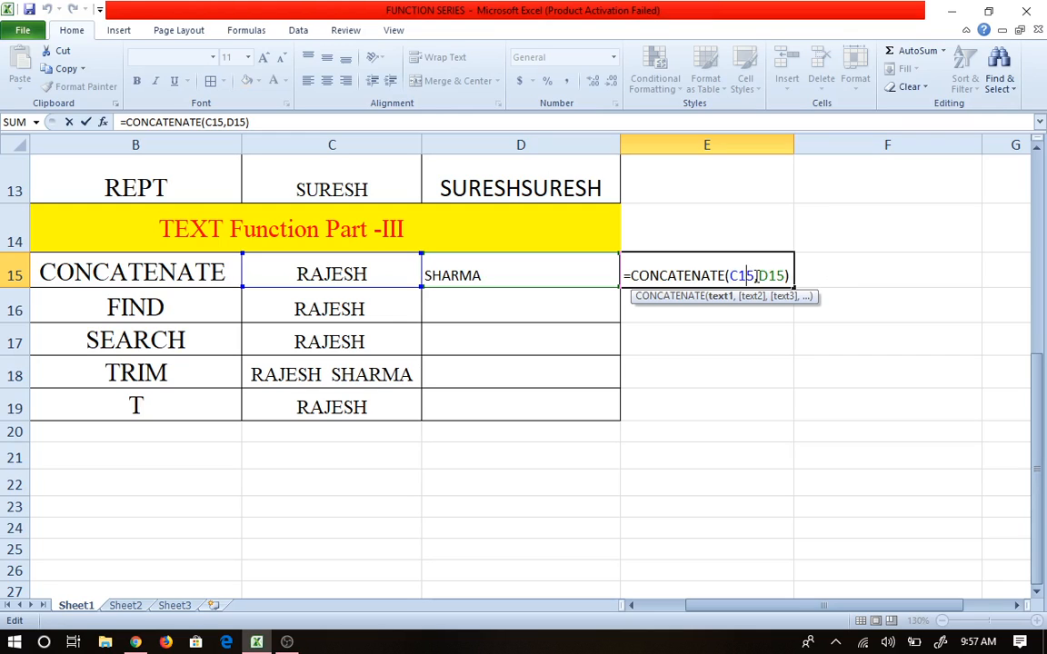
click(790, 276)
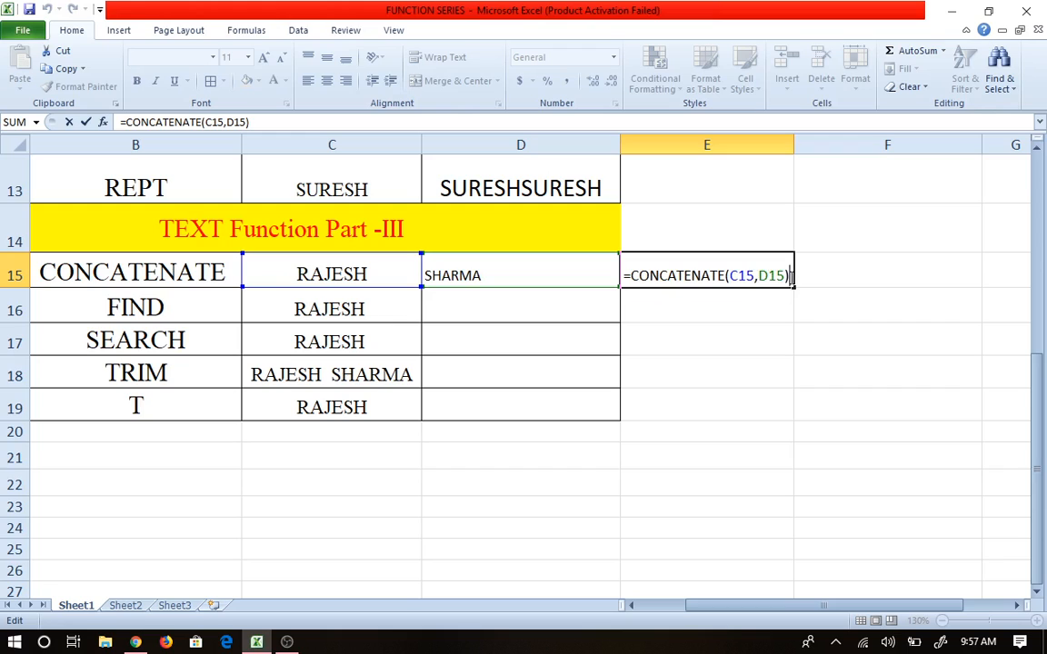
key(BackSpace)
key(BackSpace)
key(BackSpace)
key(BackSpace)
key(BackSpace)
key(BackSpace)
key(BackSpace)
key(BackSpace)
key(BackSpace)
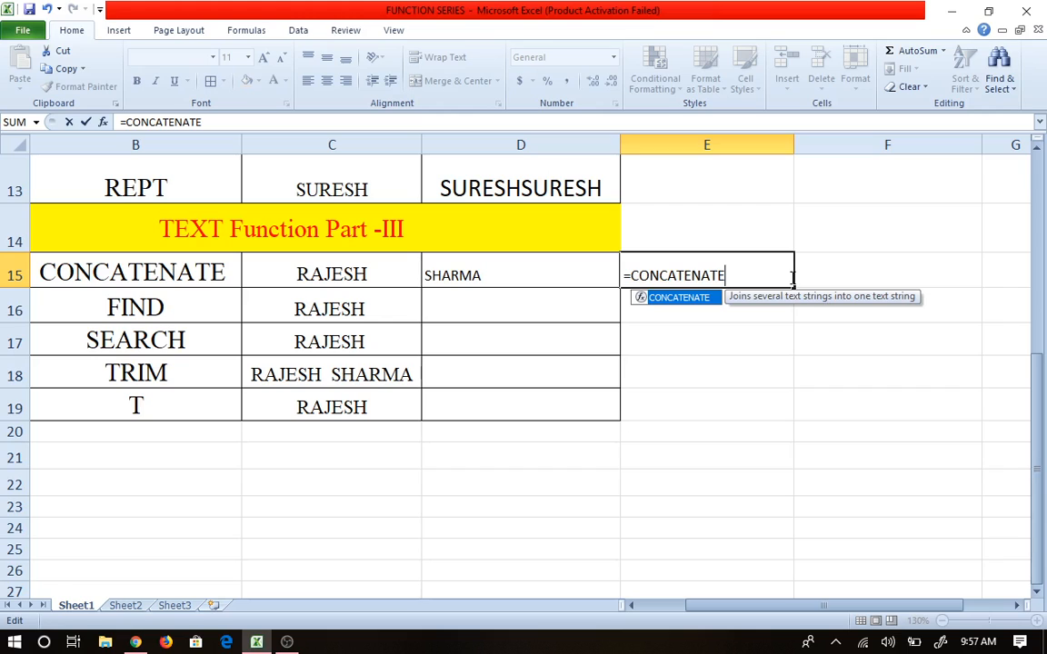
click(335, 276)
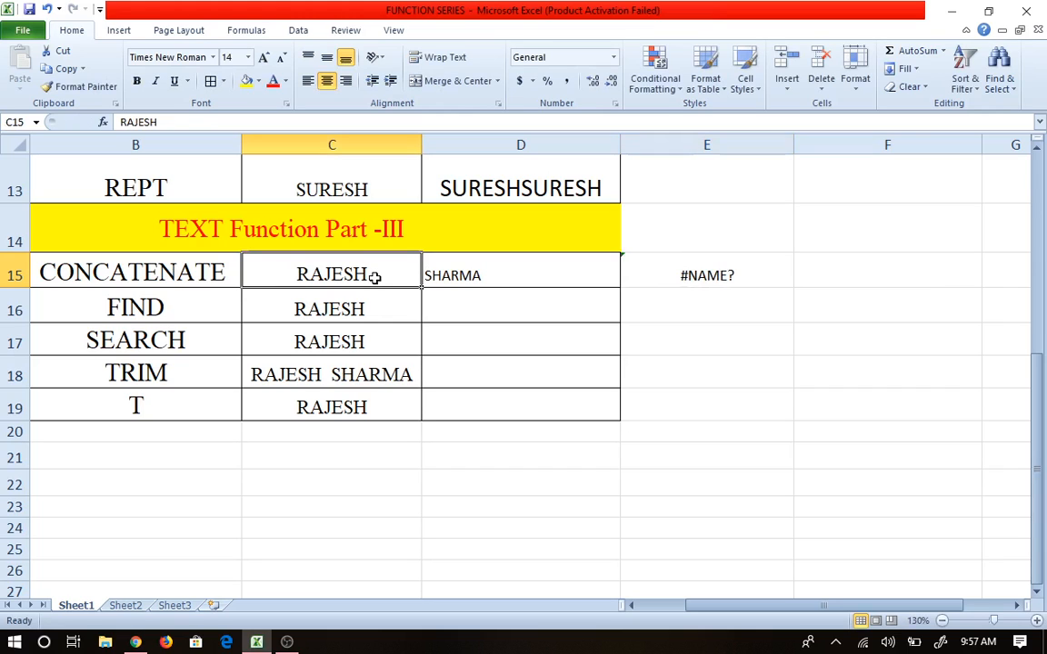
click(663, 278)
key(Delete)
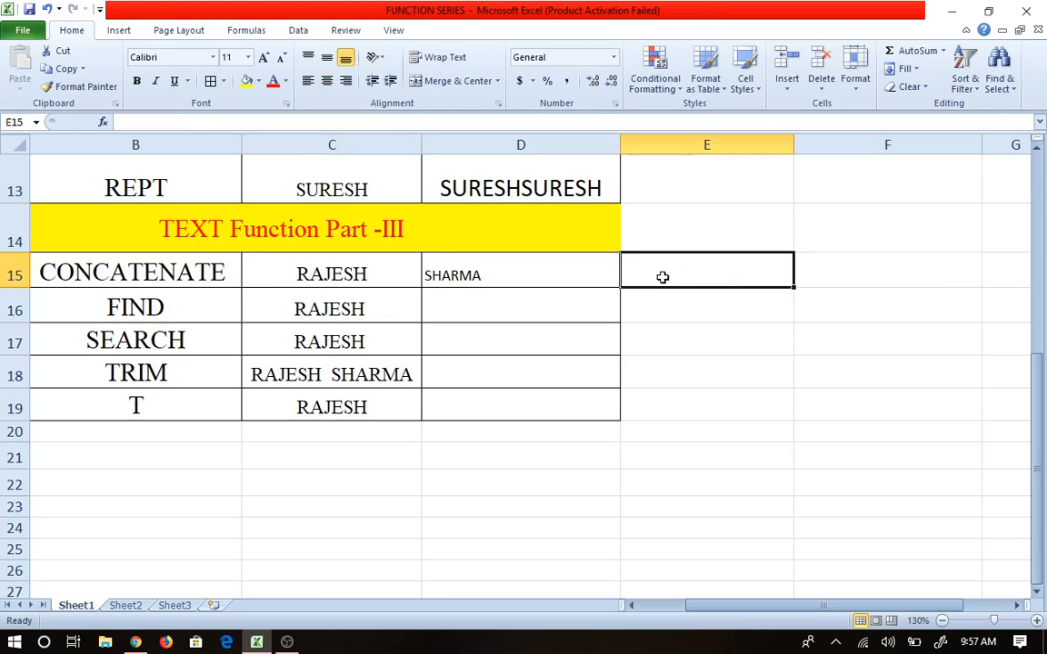
text(=C)
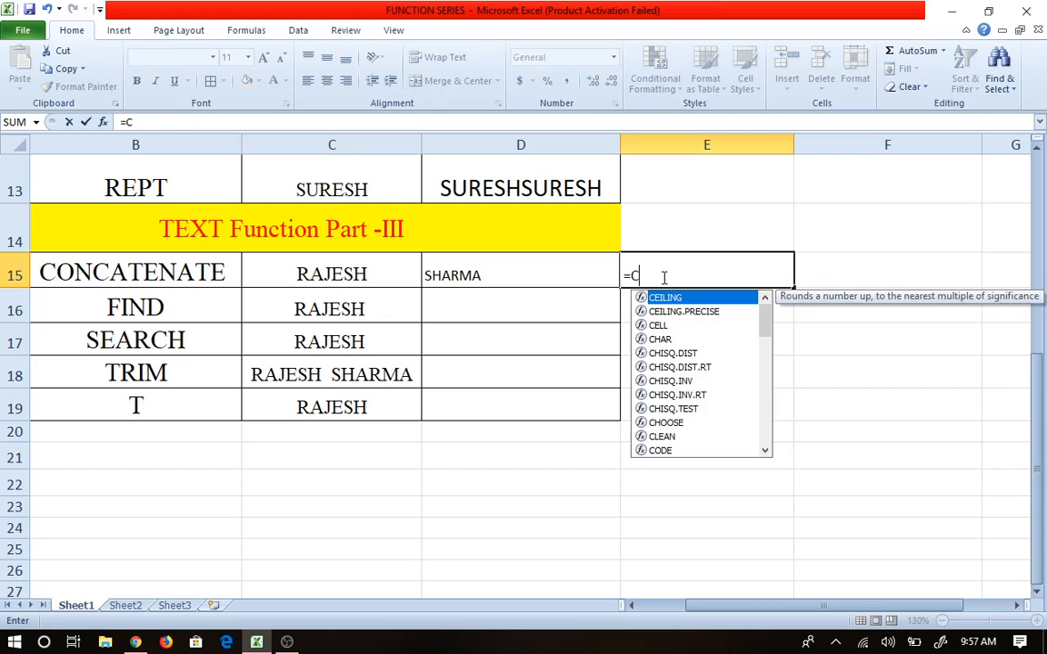
text(ON)
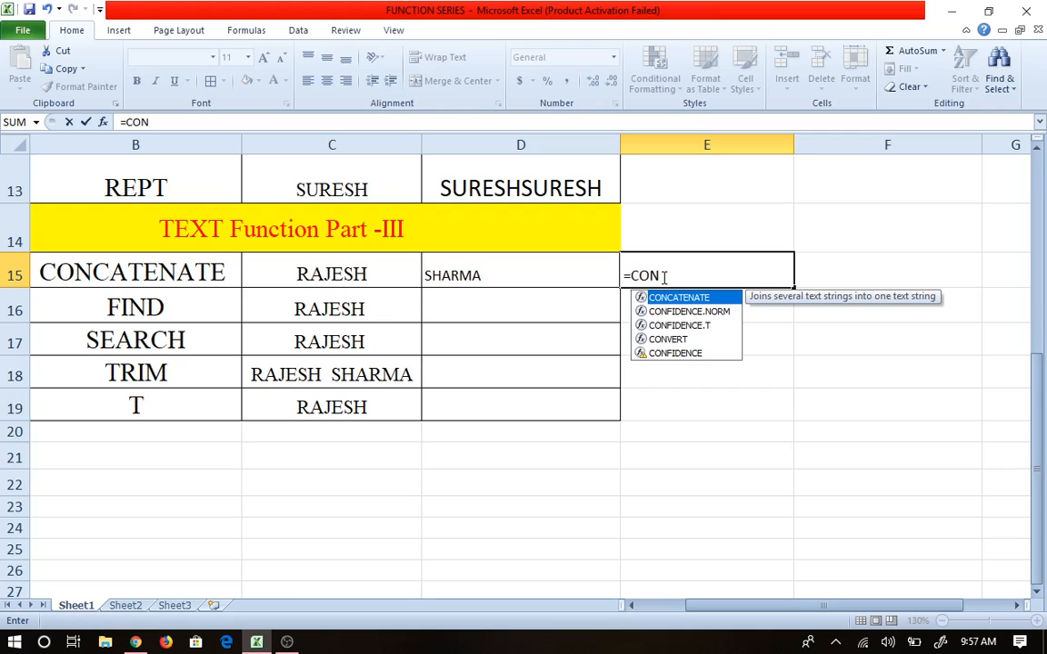
key(Tab)
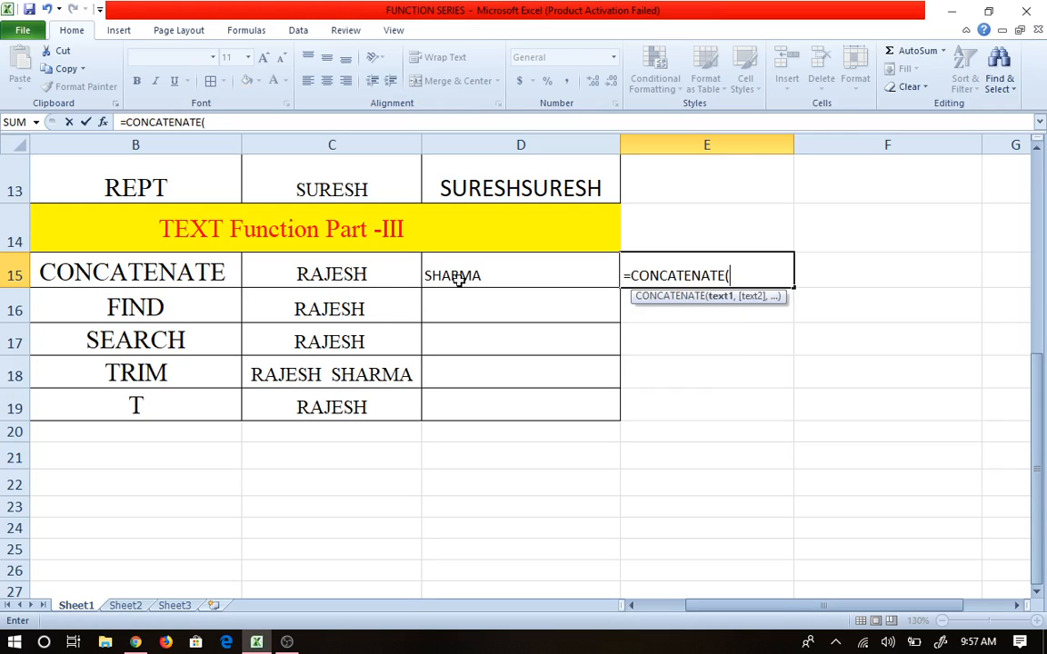
click(389, 276)
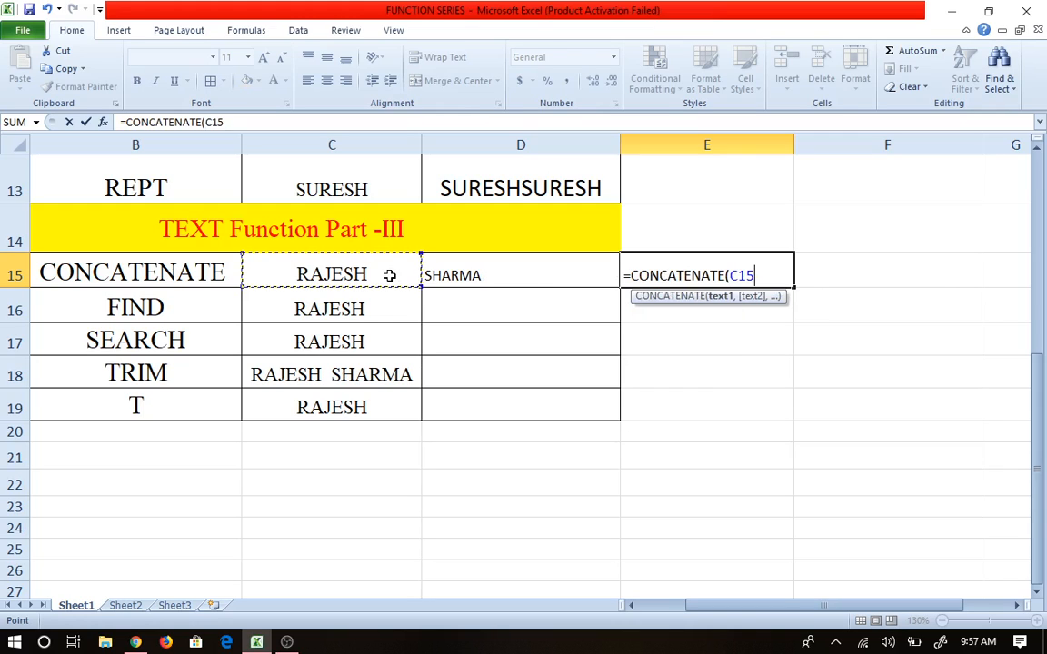
text(,)
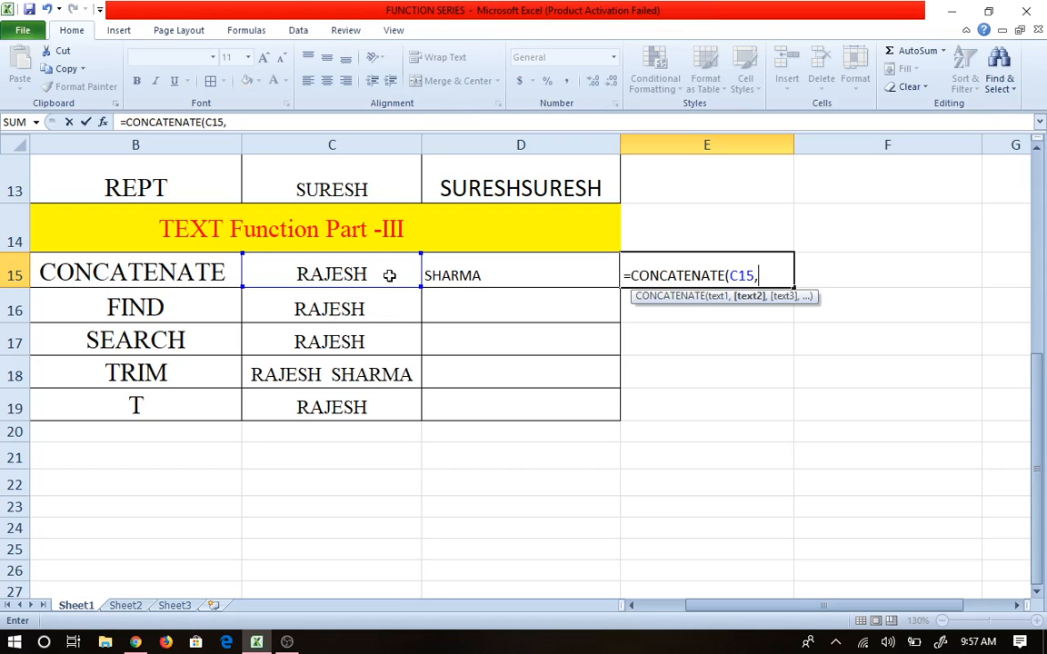
text(" ",)
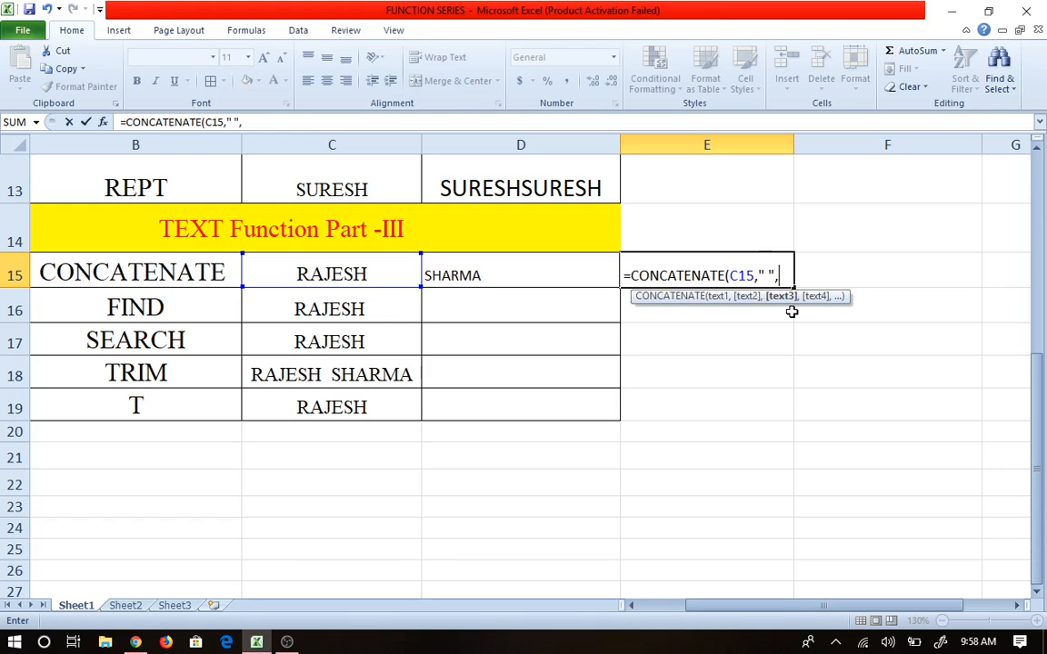
click(481, 276)
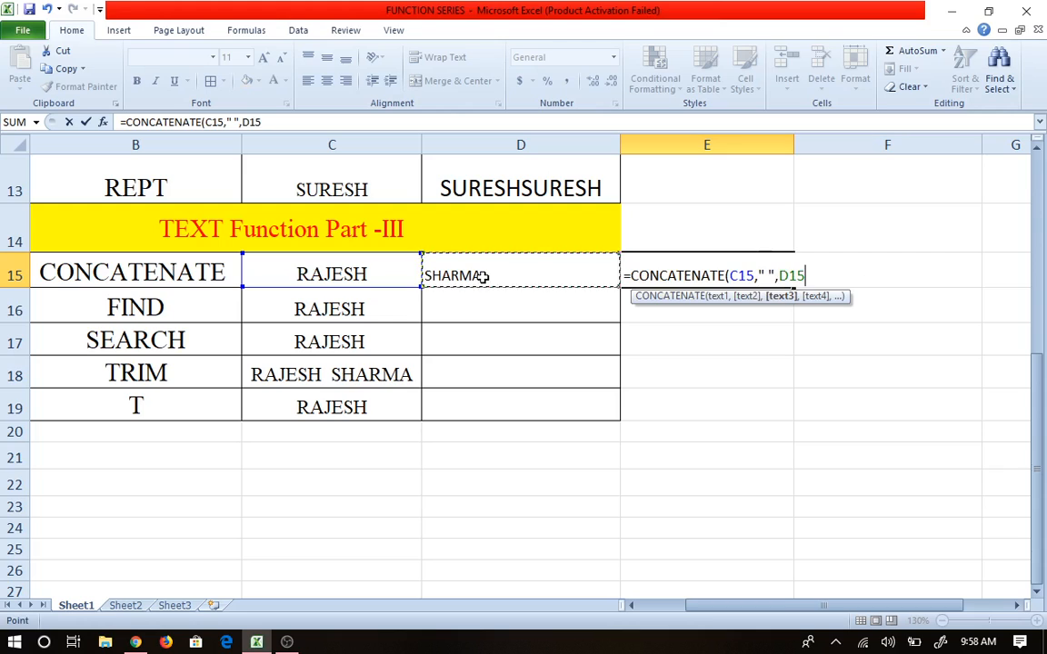
key(Tab)
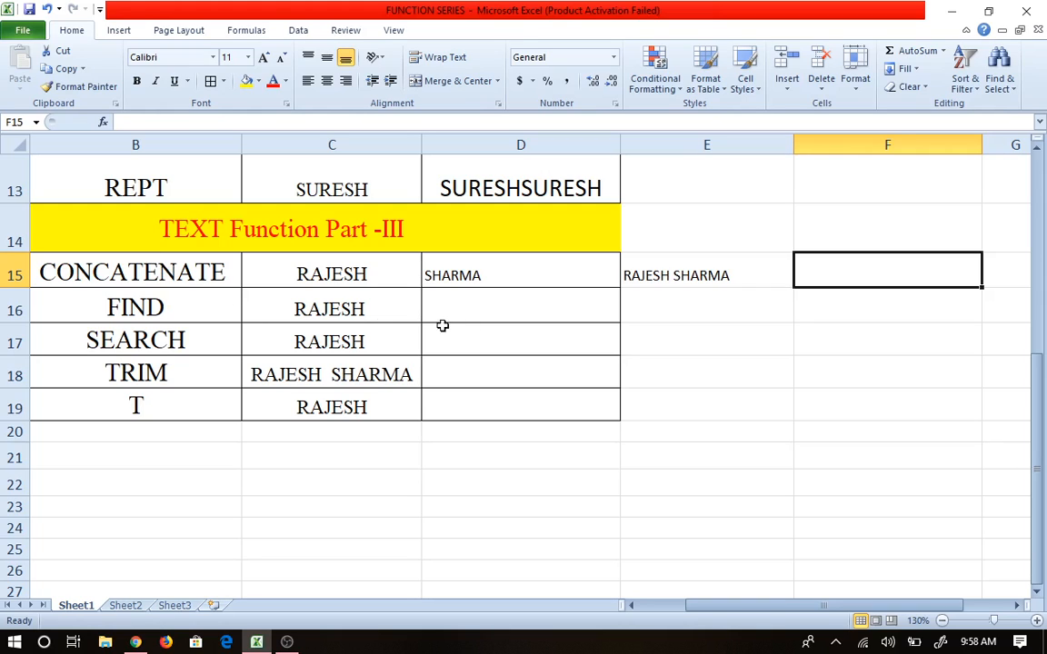
click(171, 310)
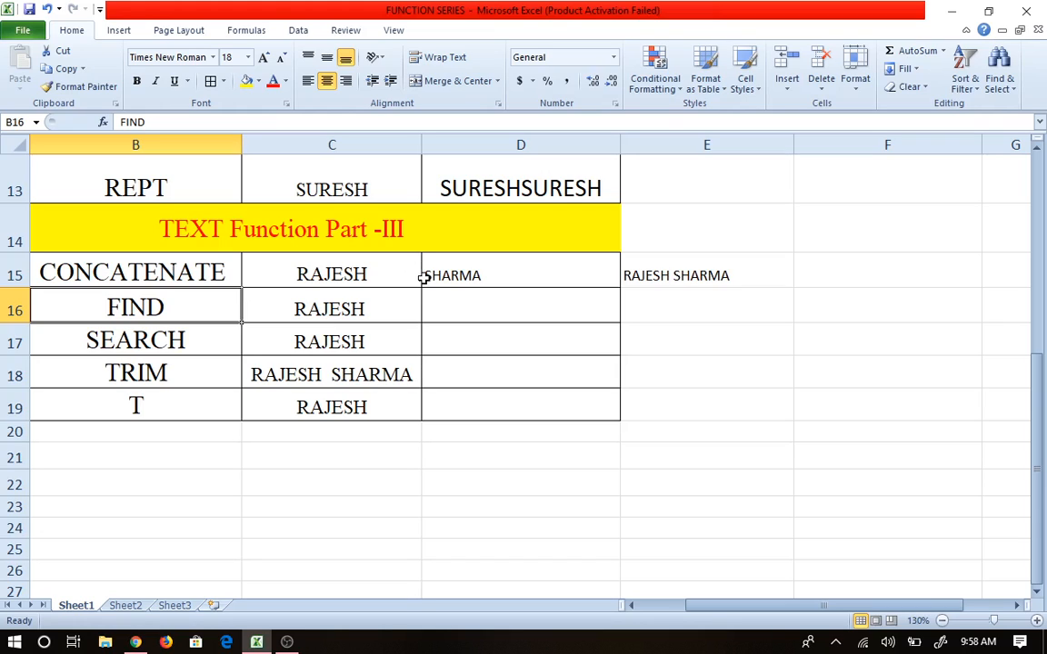
click(341, 317)
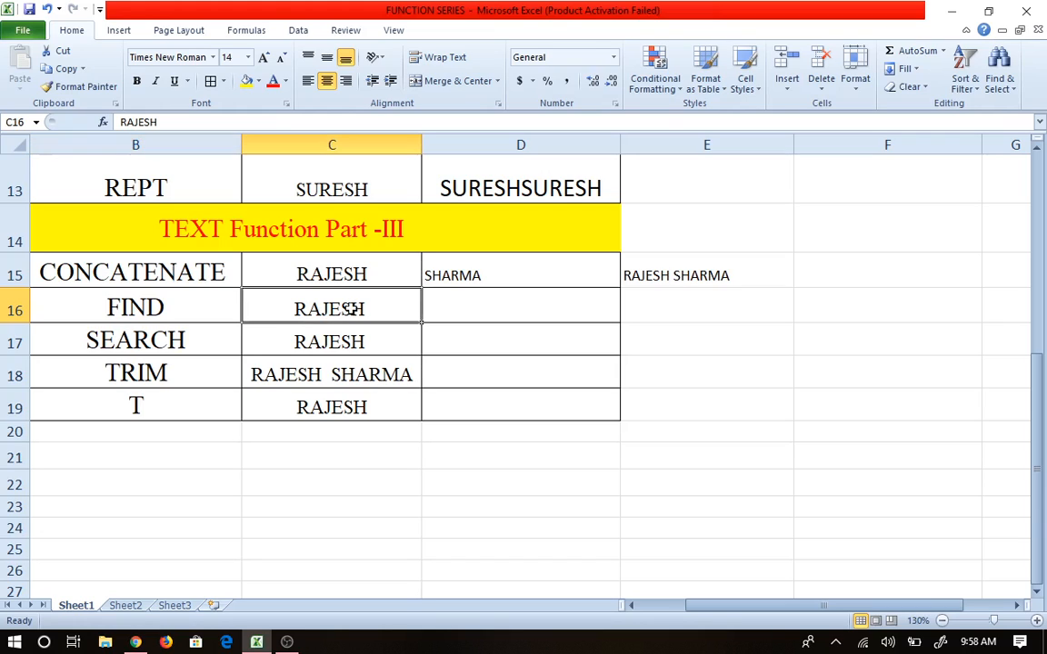
click(442, 309)
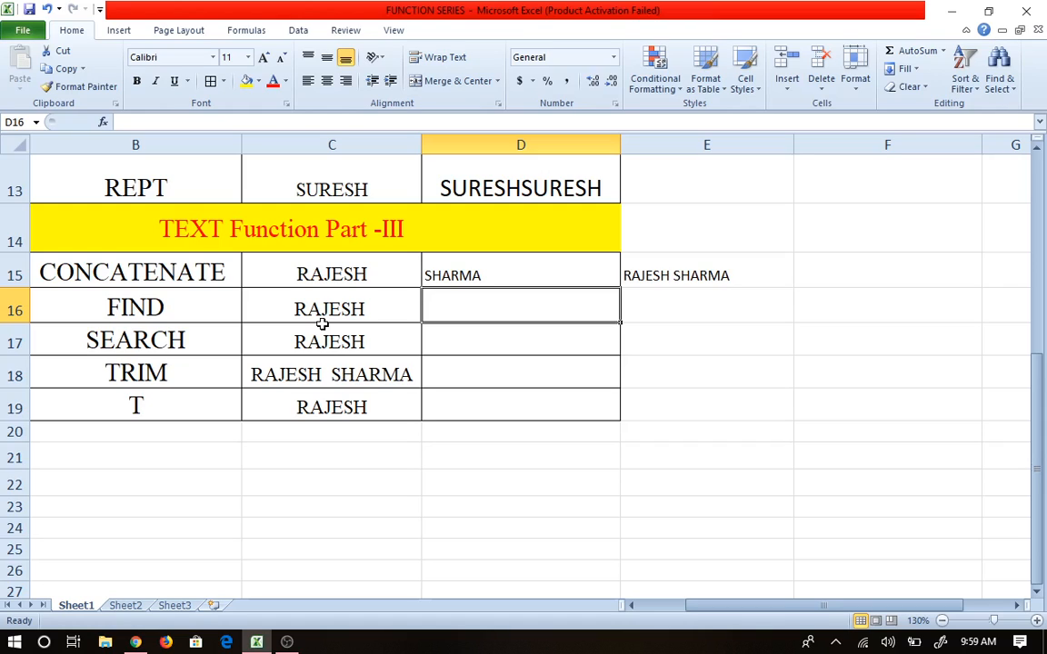
Step: Enter =FIND("A",C16) in D16, returning 2 for RAJESH
text(=F)
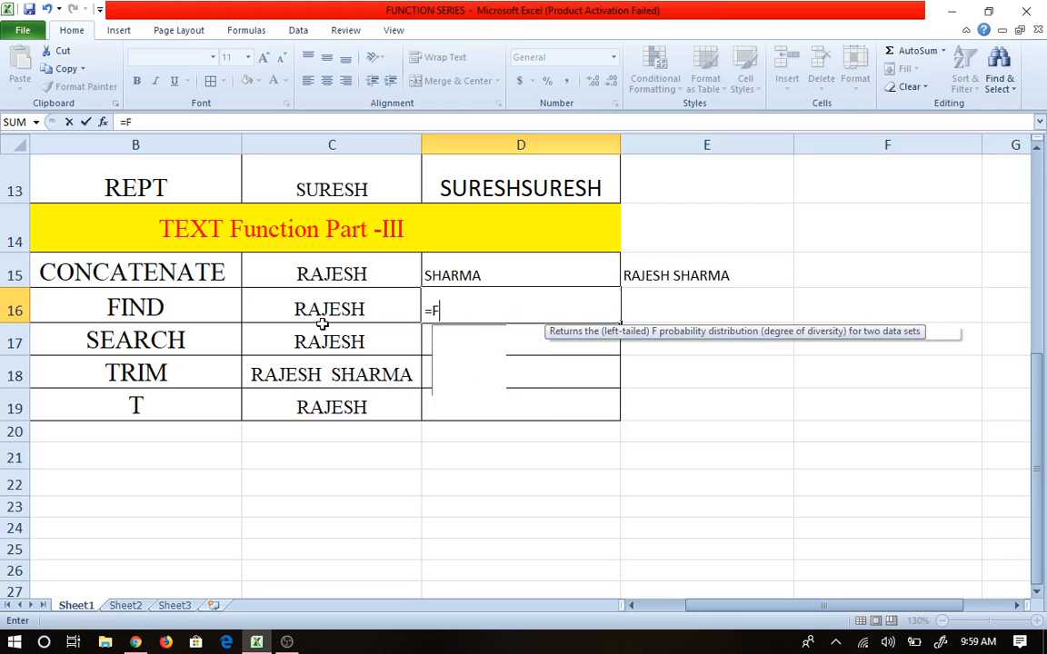
text(IND()
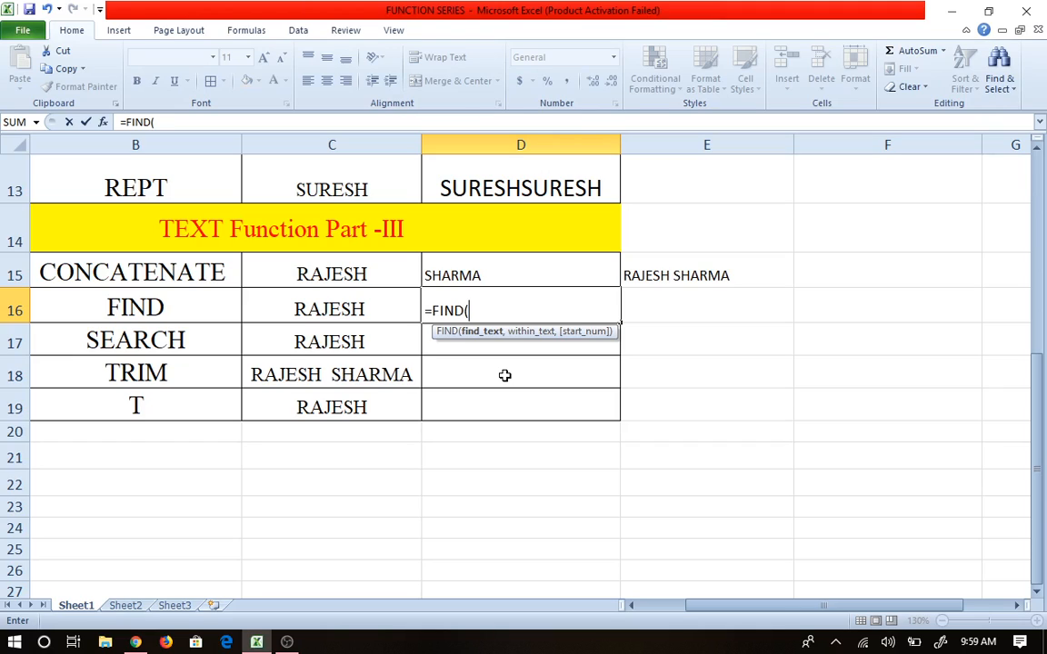
text("A",)
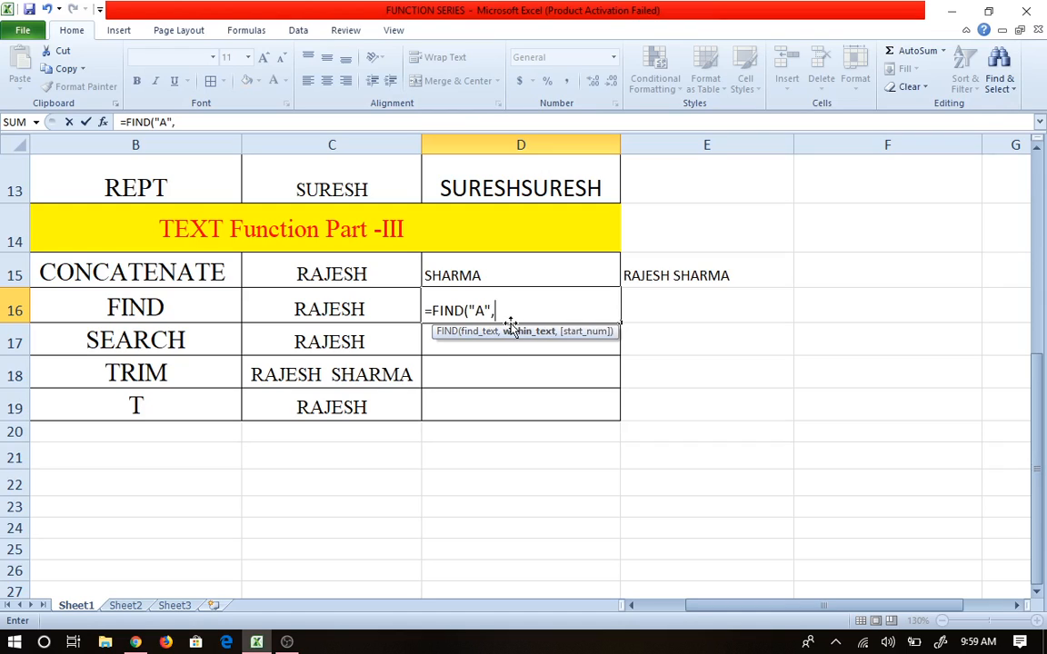
click(283, 304)
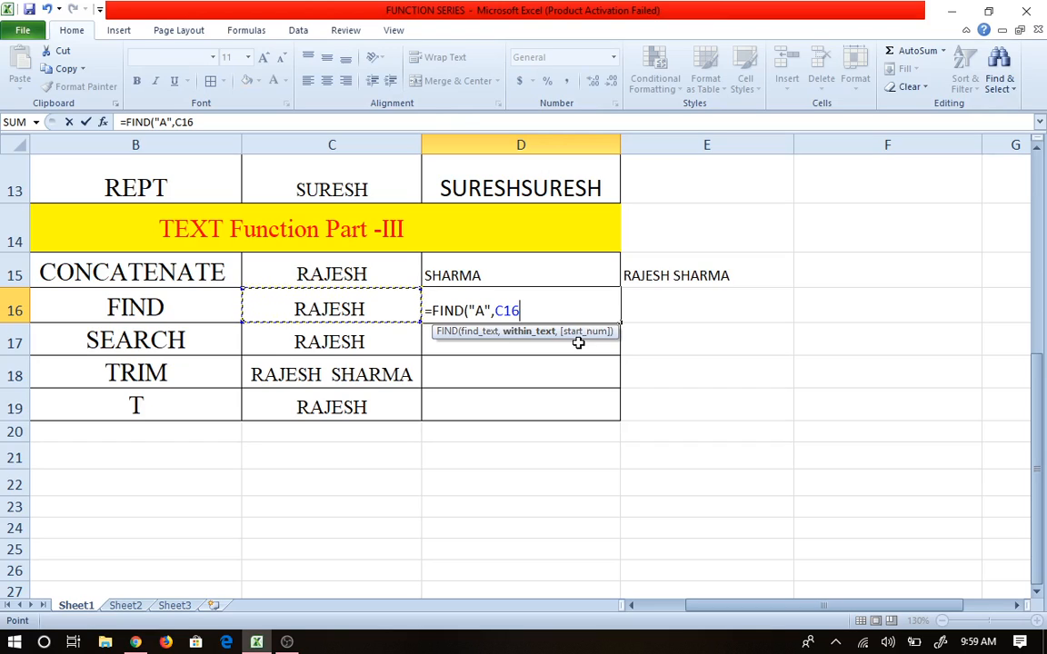
key(Tab)
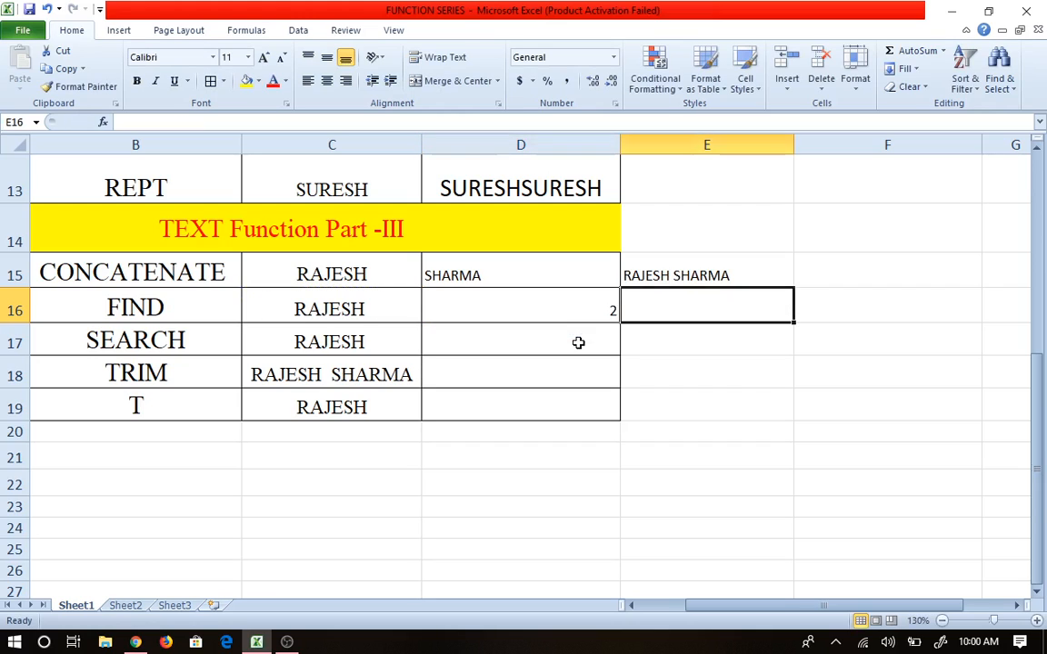
click(558, 305)
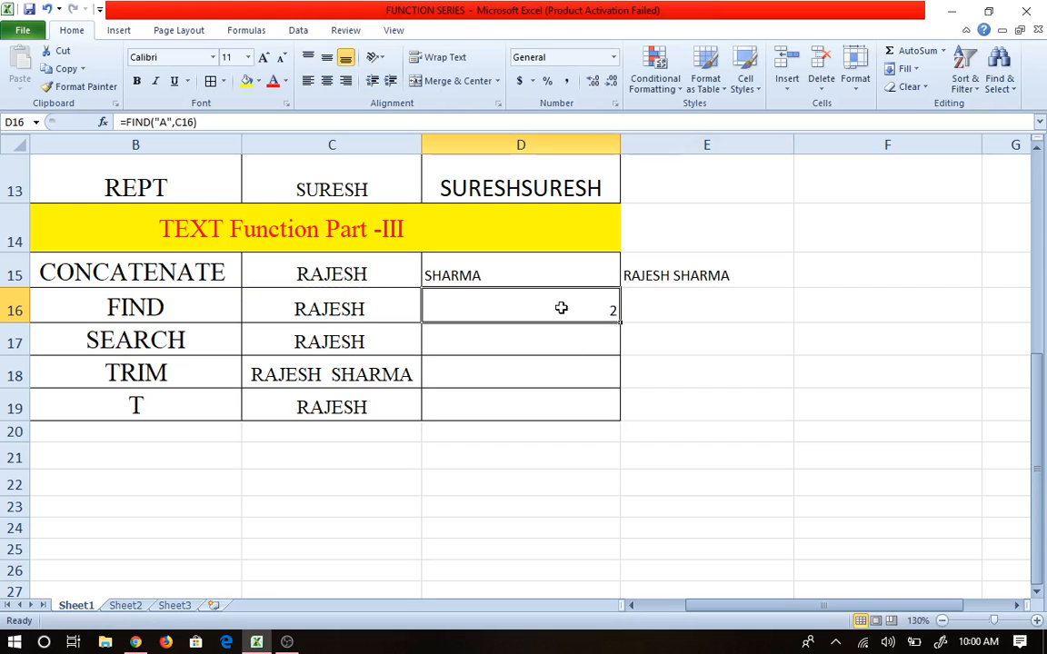
Step: Center the FIND result 2 horizontally in cell D16
click(321, 86)
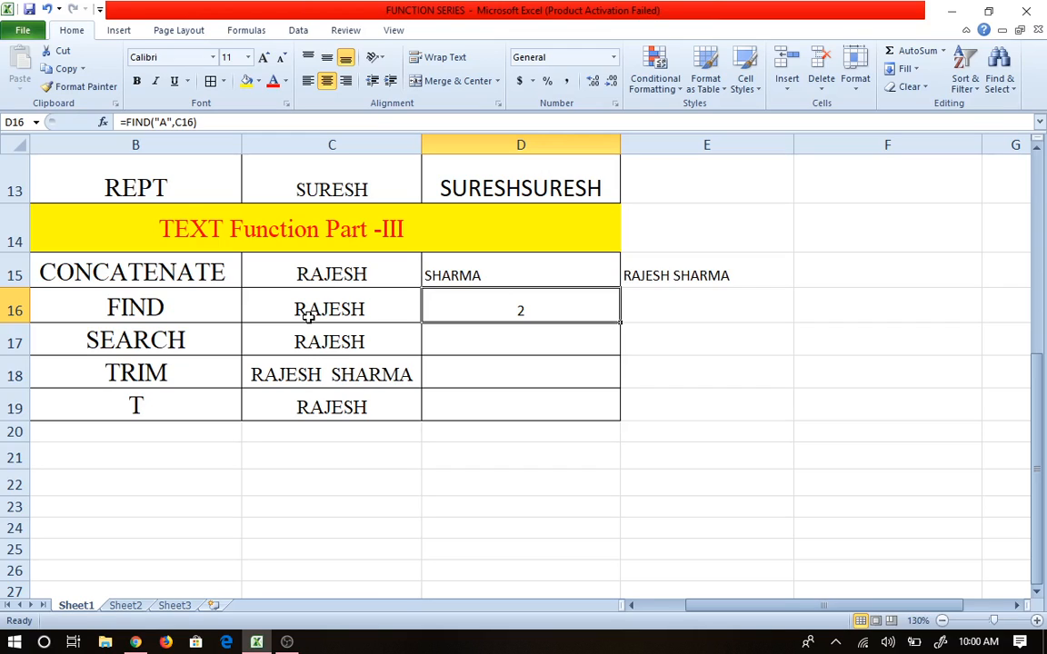
click(532, 335)
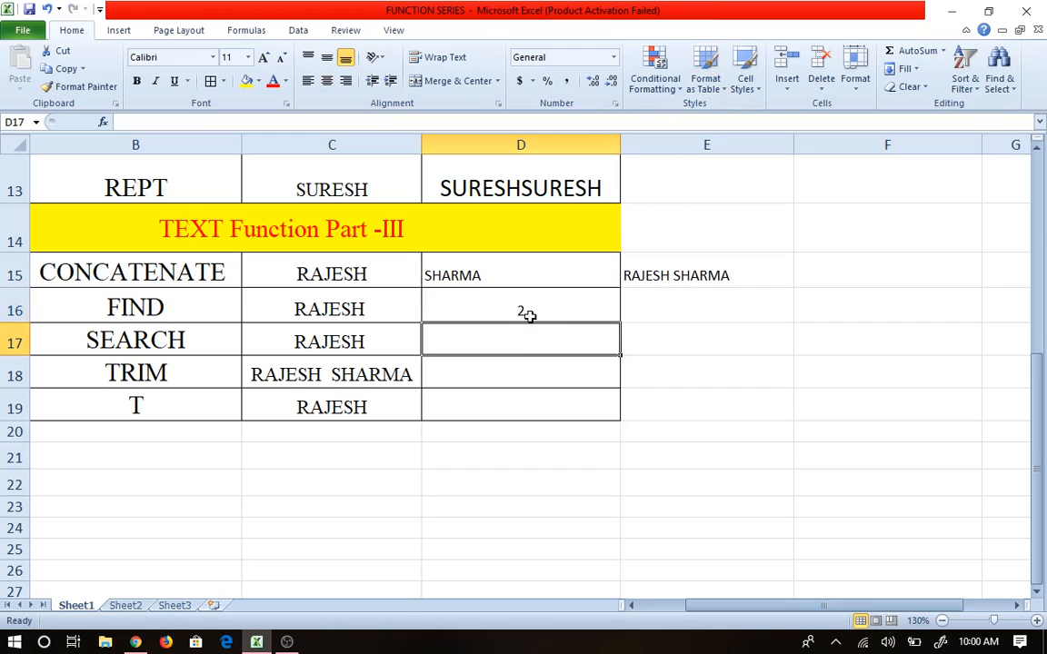
click(529, 315)
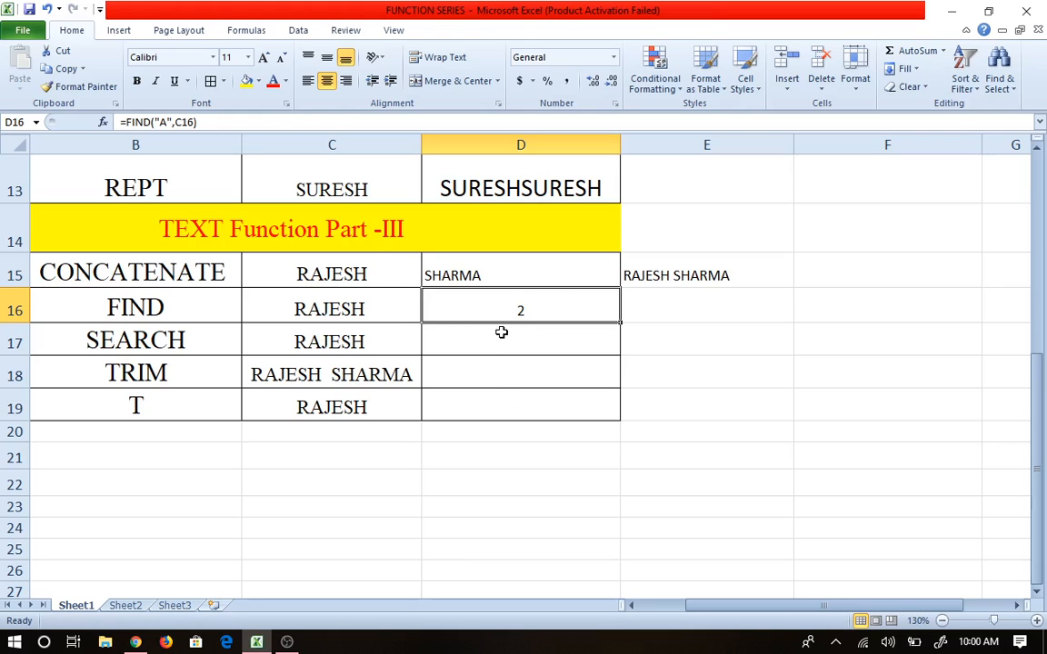
Step: Change D16 to =FIND("a",C16), which now returns #VALUE!
double_click(507, 310)
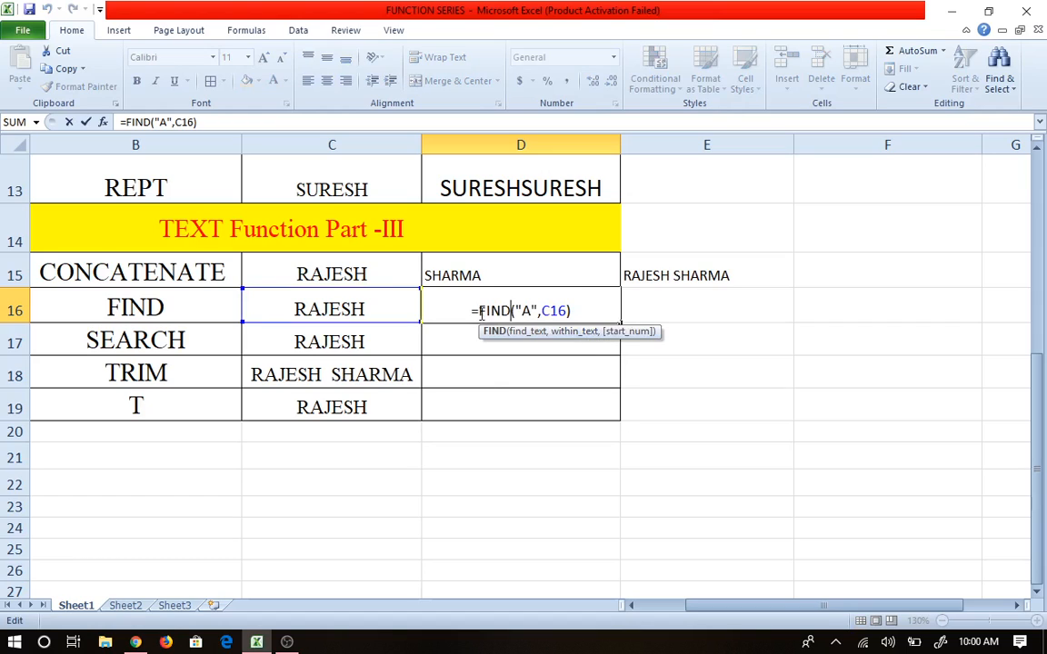
click(527, 312)
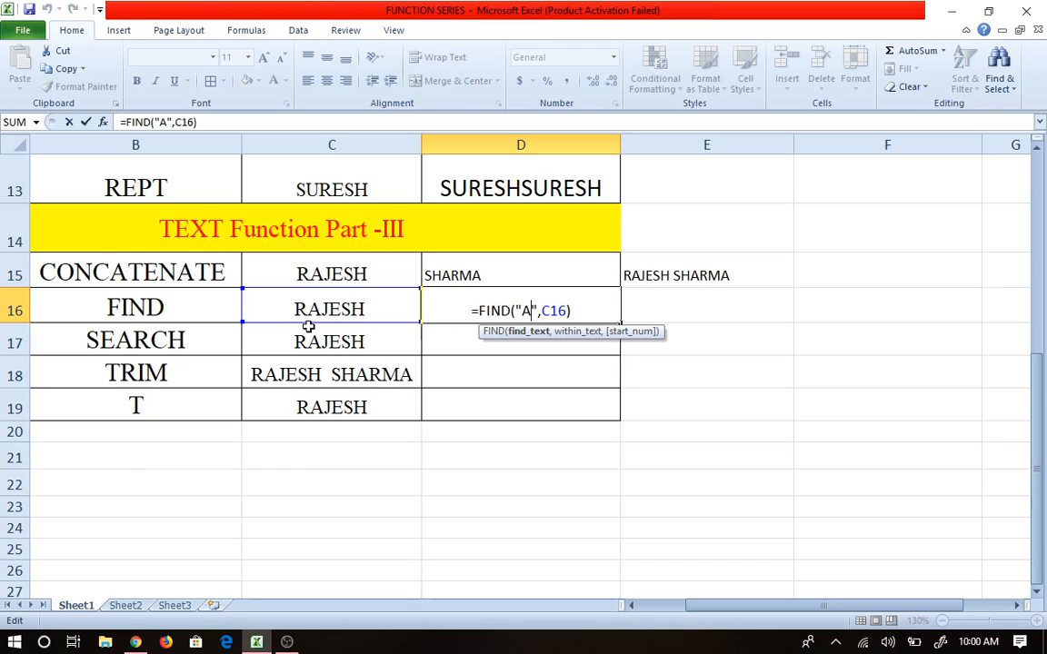
key(BackSpace)
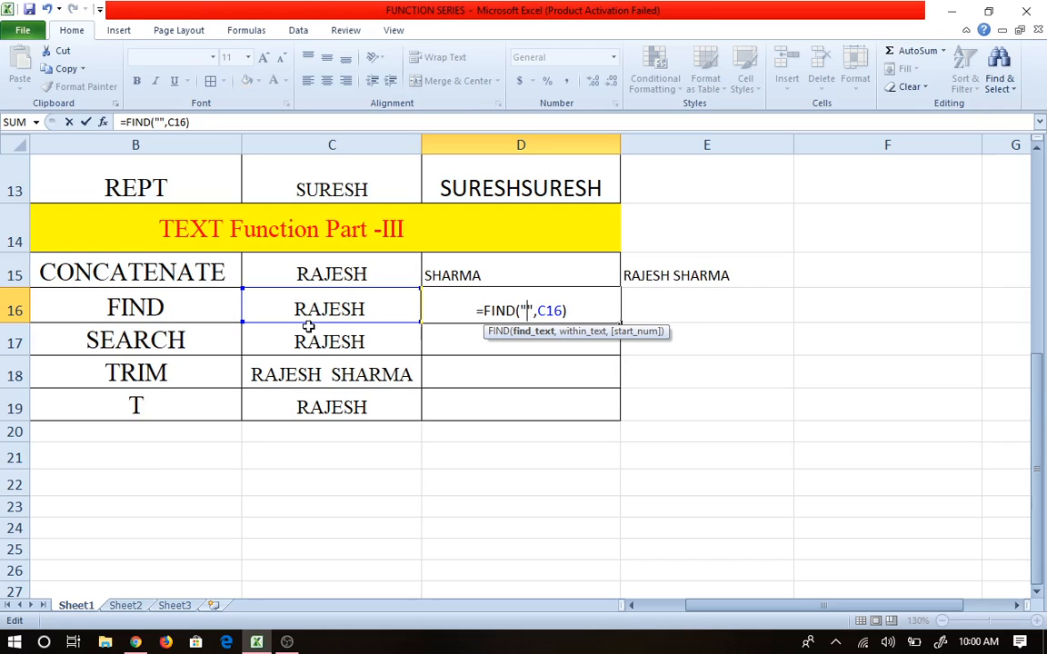
text(a)
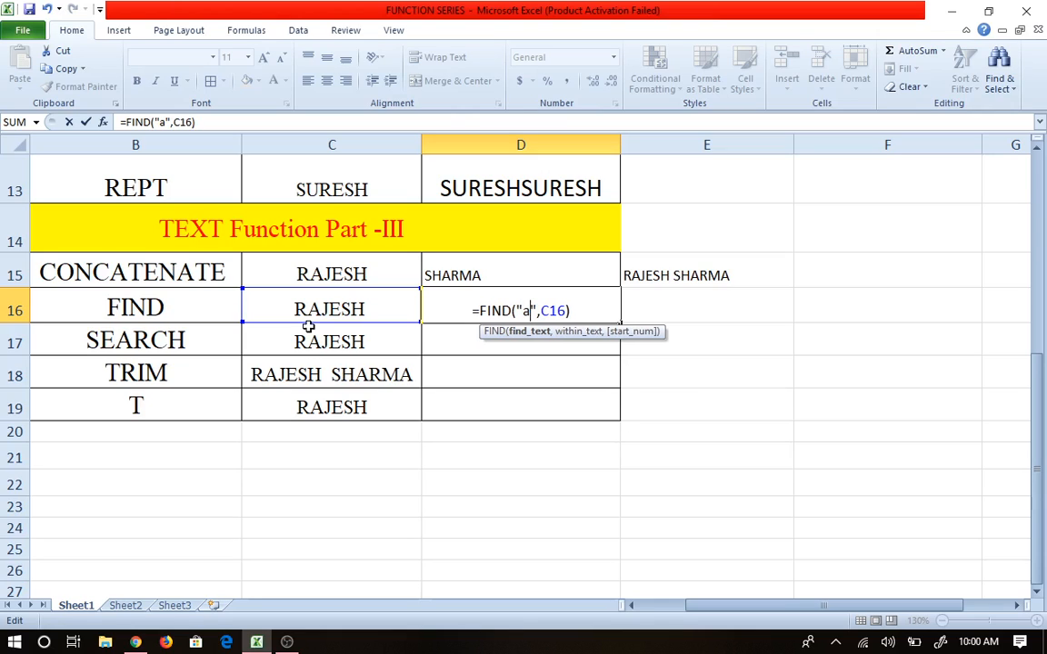
key(Tab)
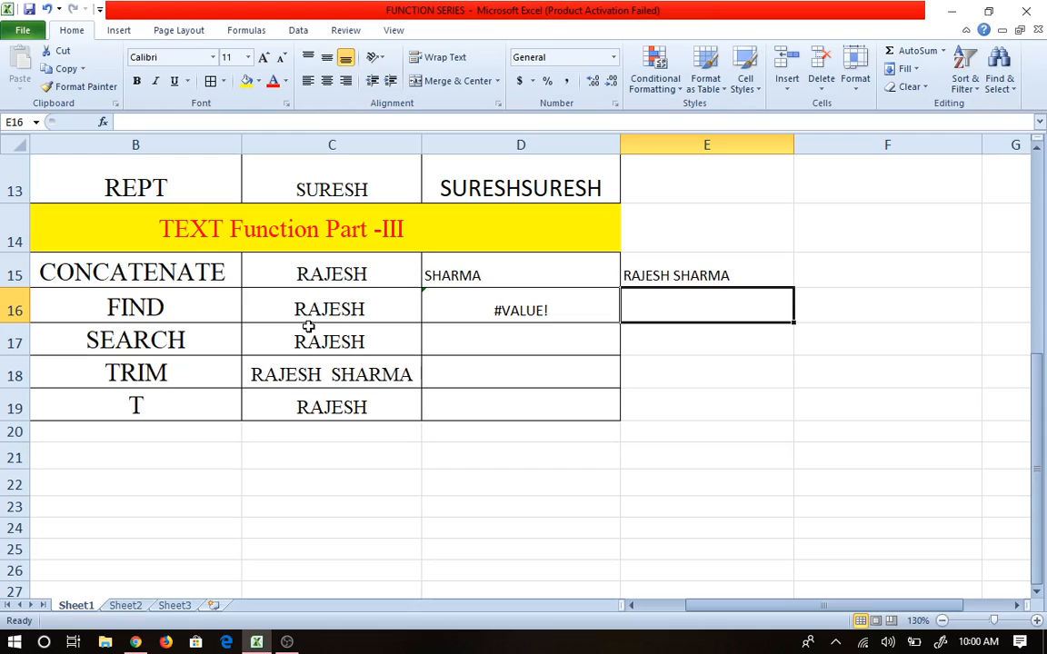
click(466, 296)
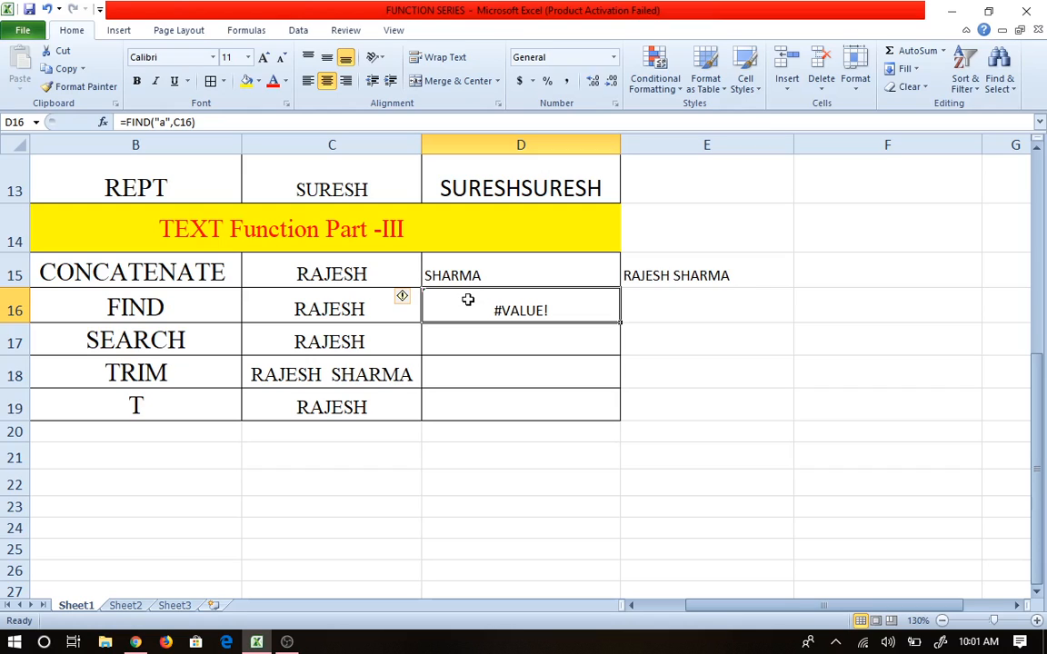
double_click(470, 299)
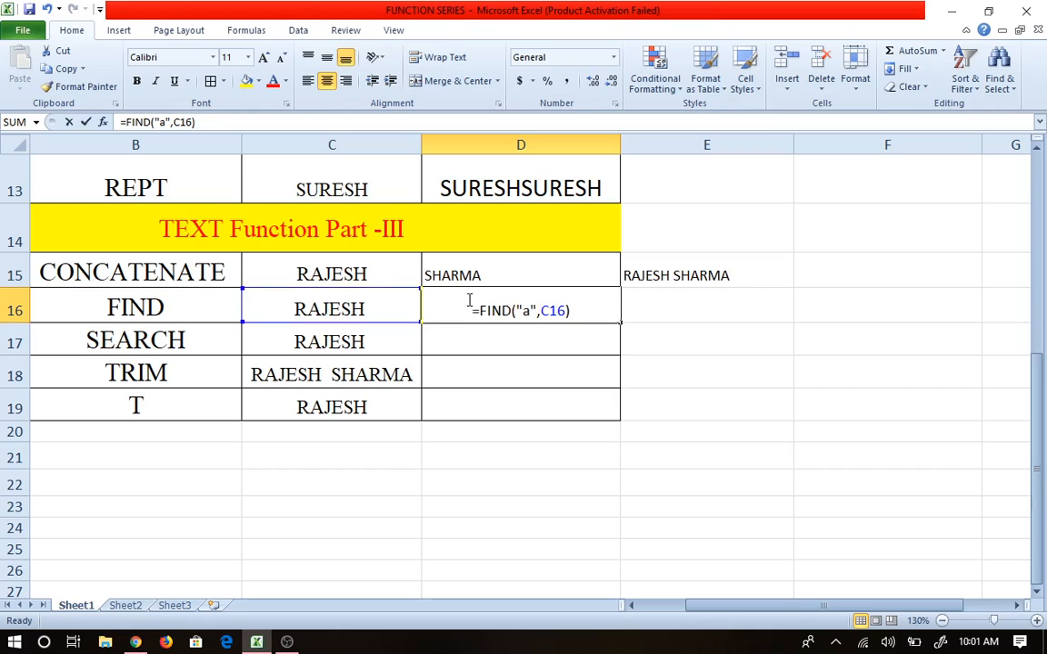
click(527, 312)
key(BackSpace)
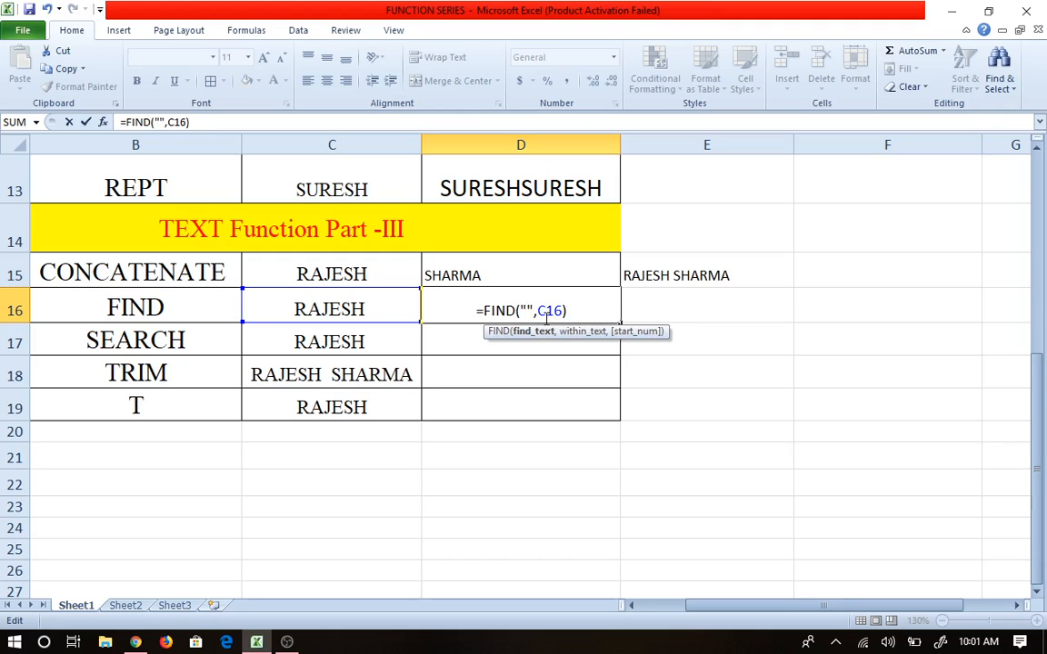
text(A)
key(Tab)
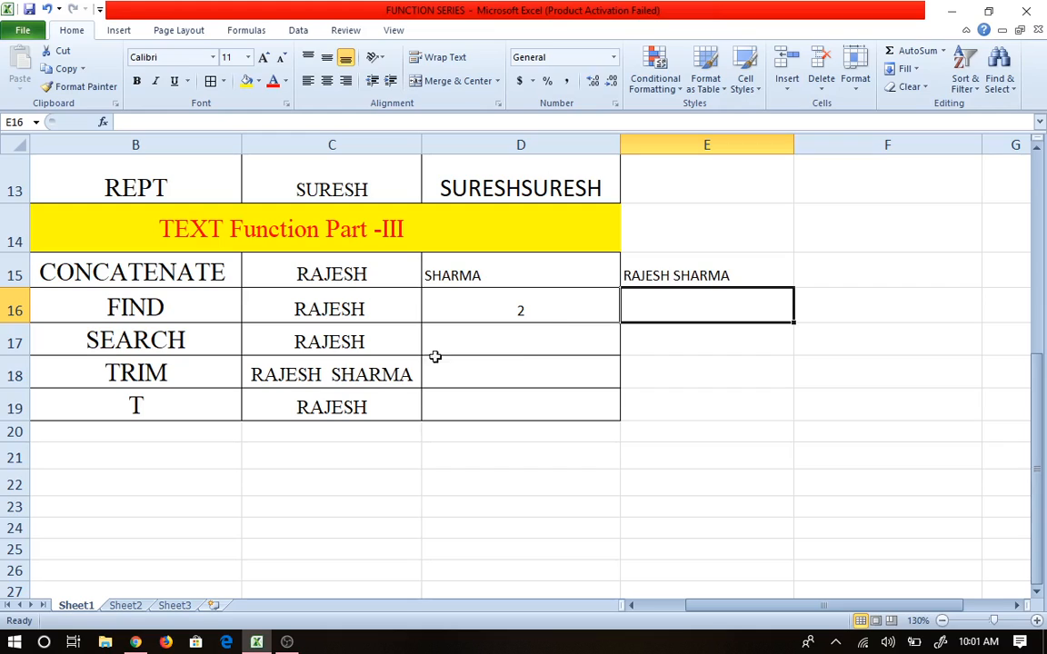
click(472, 344)
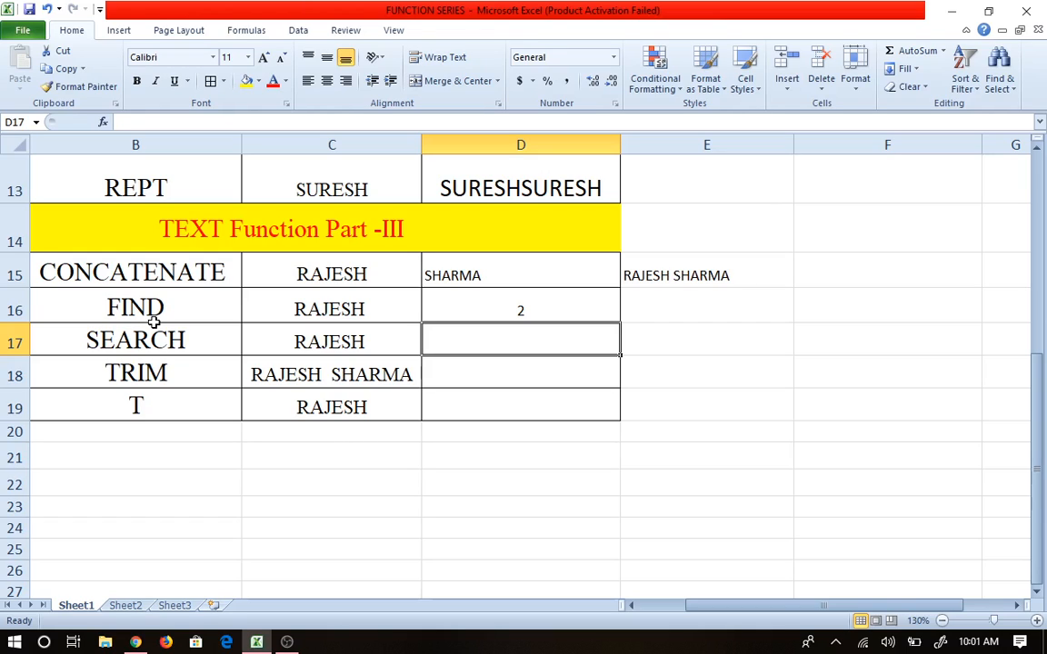
Step: Enter =SEARCH("A",C17) in D17 and center its result 2
text(=)
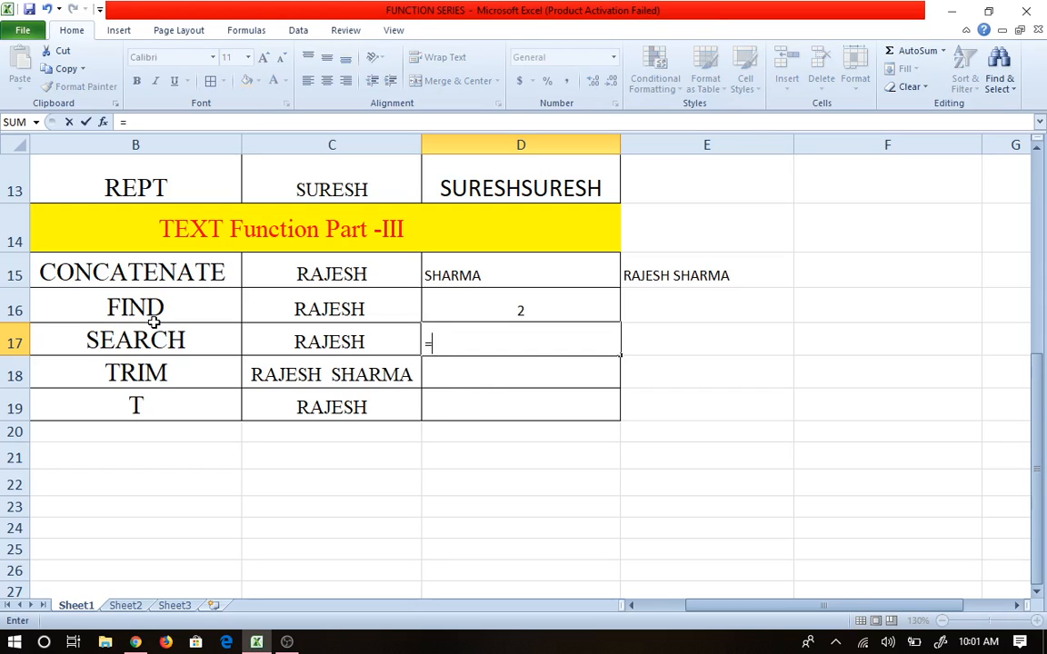
text(sw)
key(BackSpace)
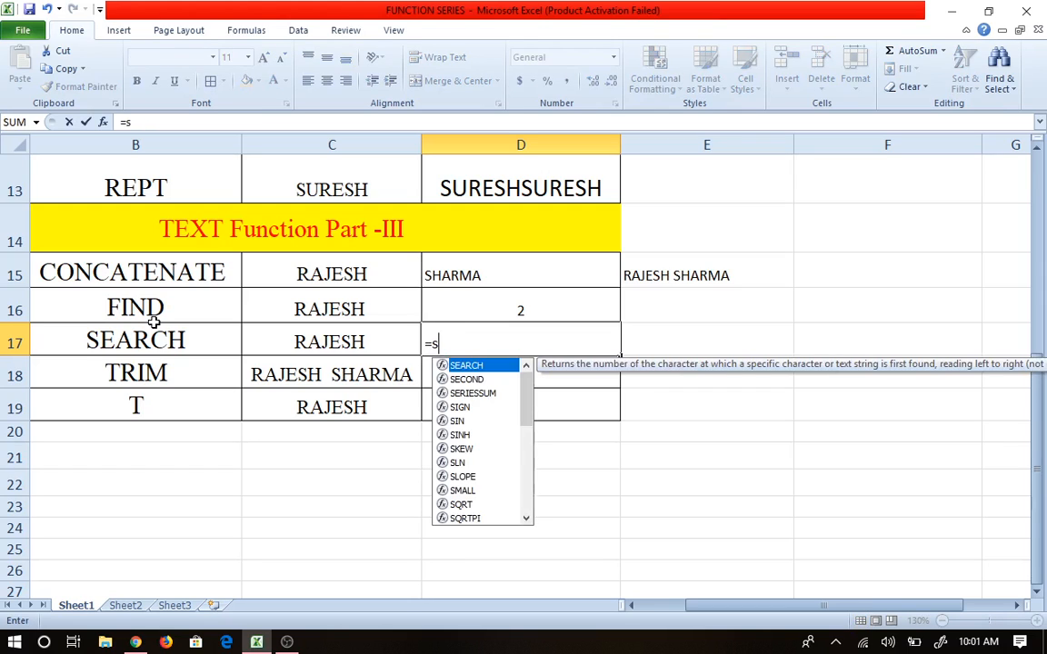
text(e)
key(Tab)
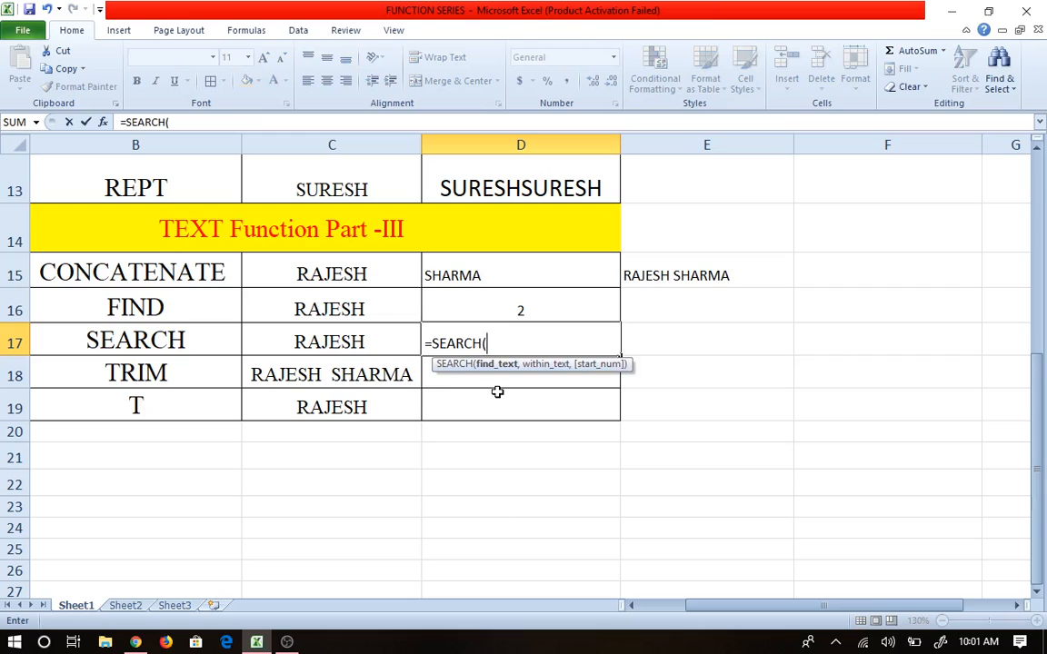
text("A",)
click(356, 334)
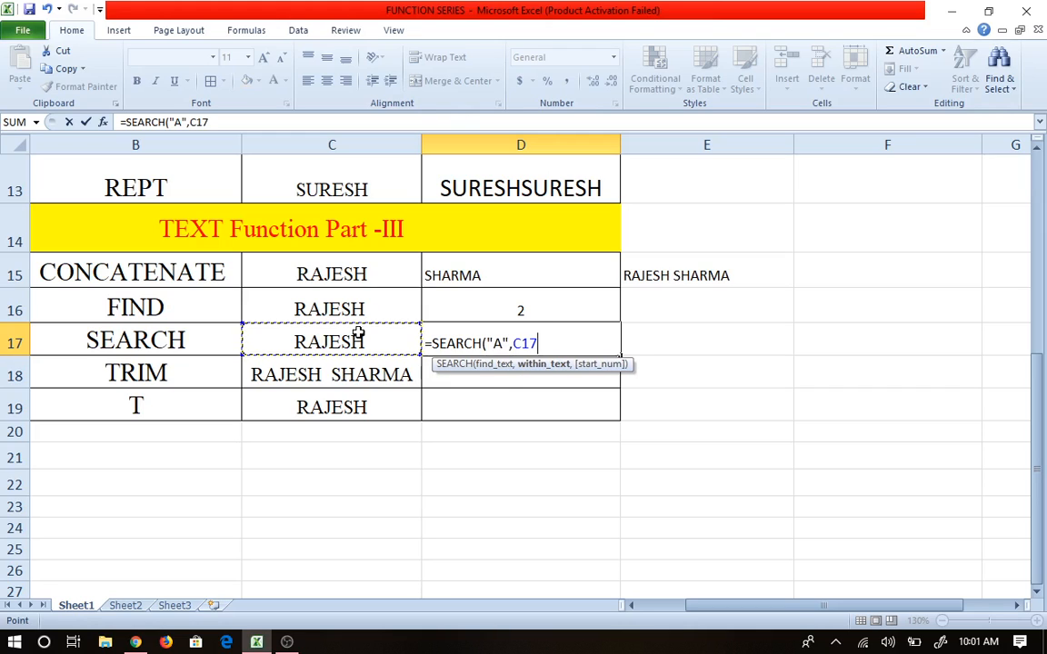
key(Tab)
click(527, 345)
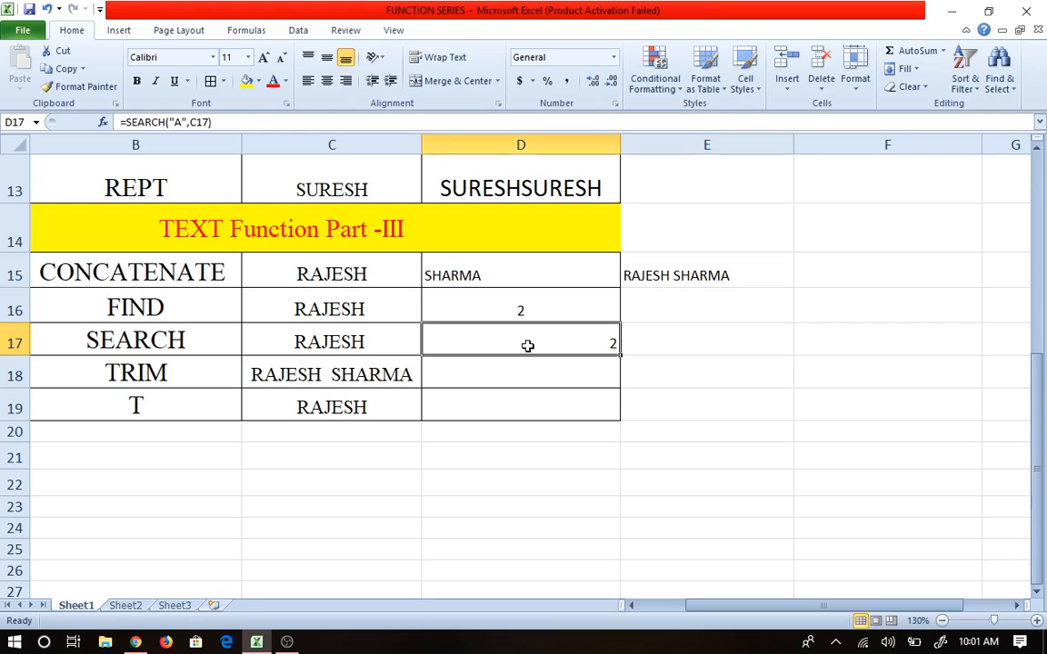
click(328, 81)
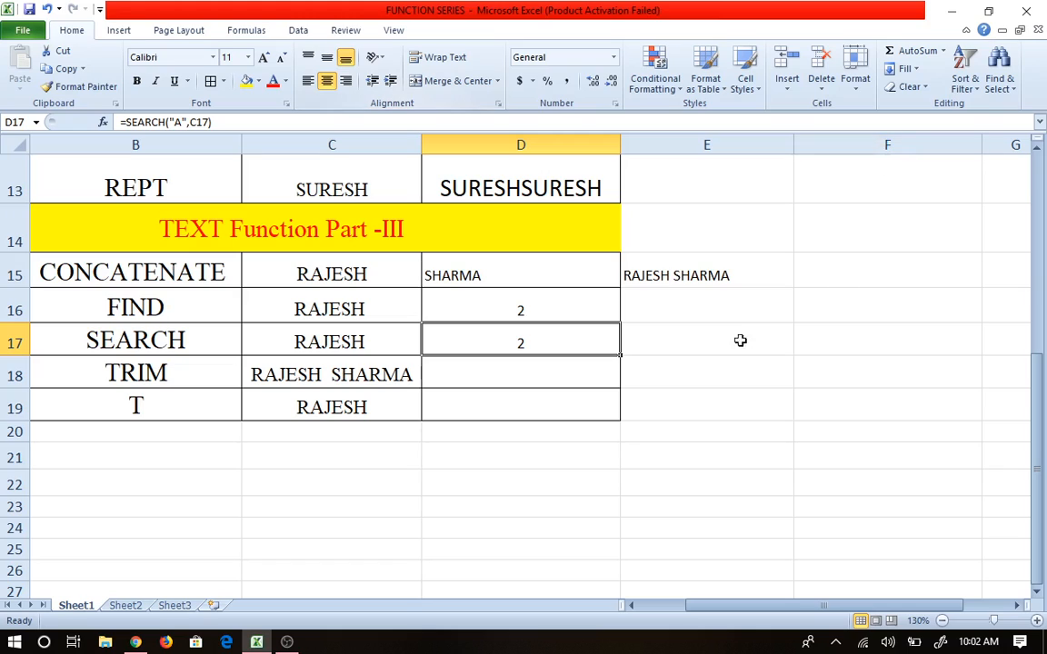
Step: Change D17 to =SEARCH("a",C17), which still returns 2
double_click(556, 343)
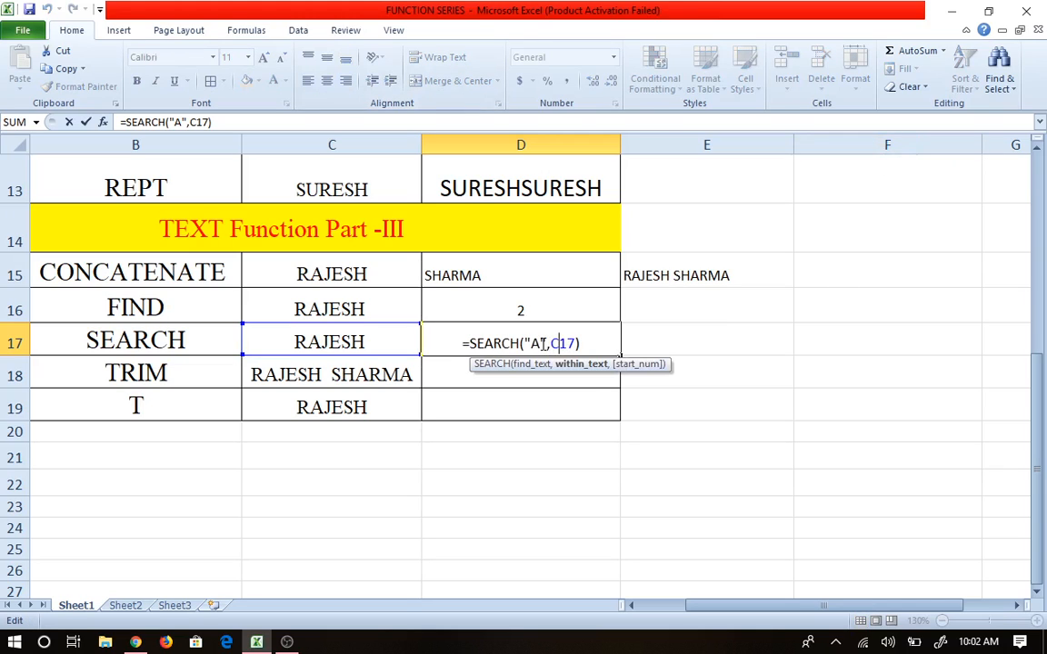
click(536, 343)
key(BackSpace)
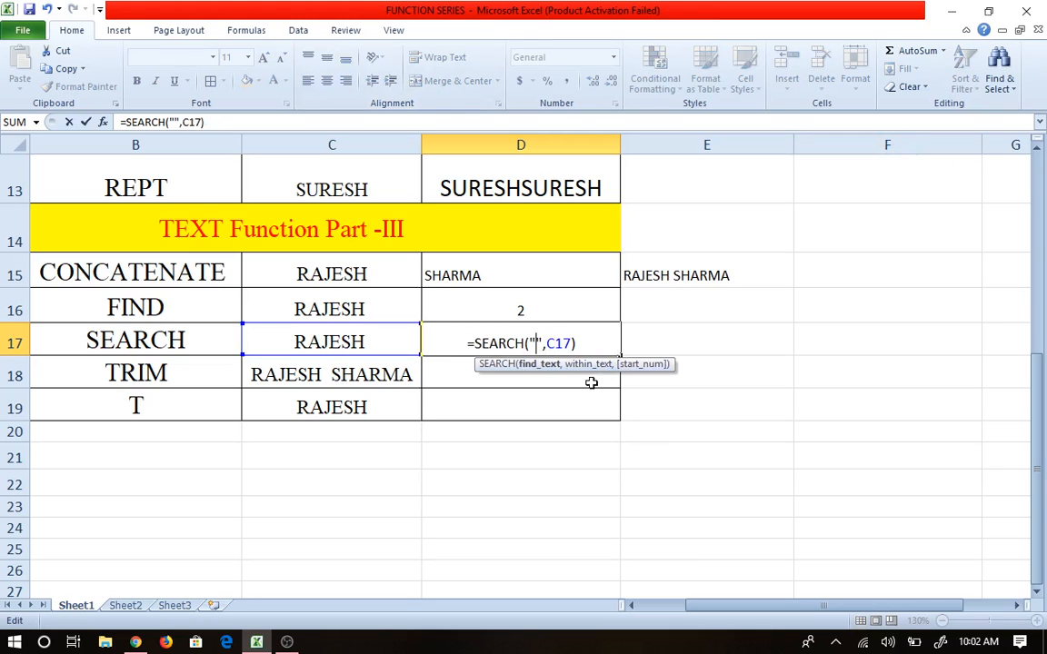
text(A)
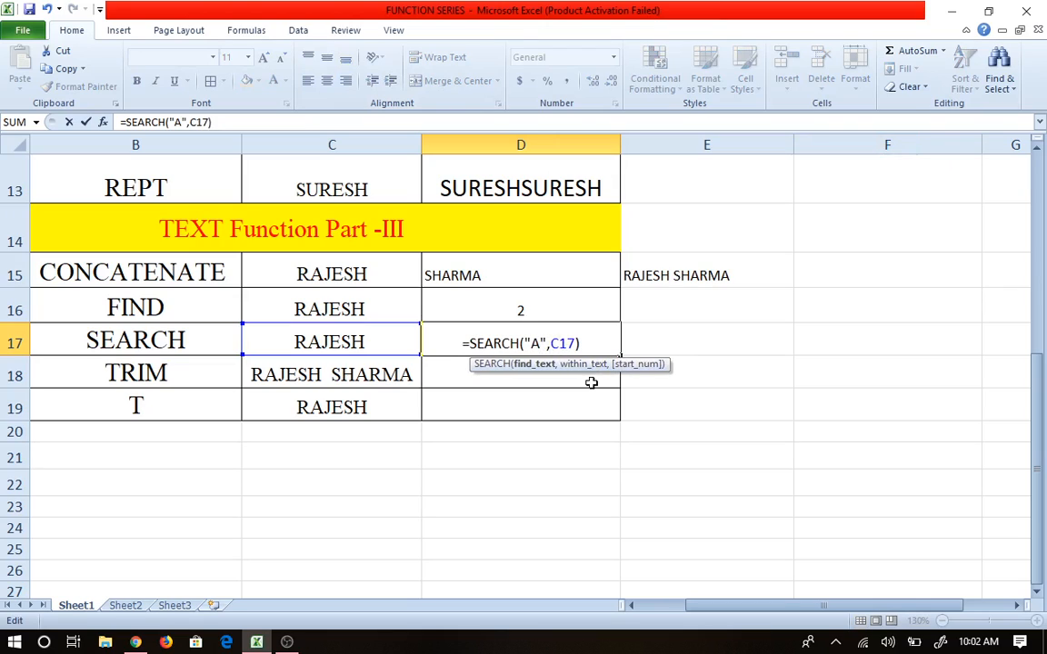
key(BackSpace)
text(a)
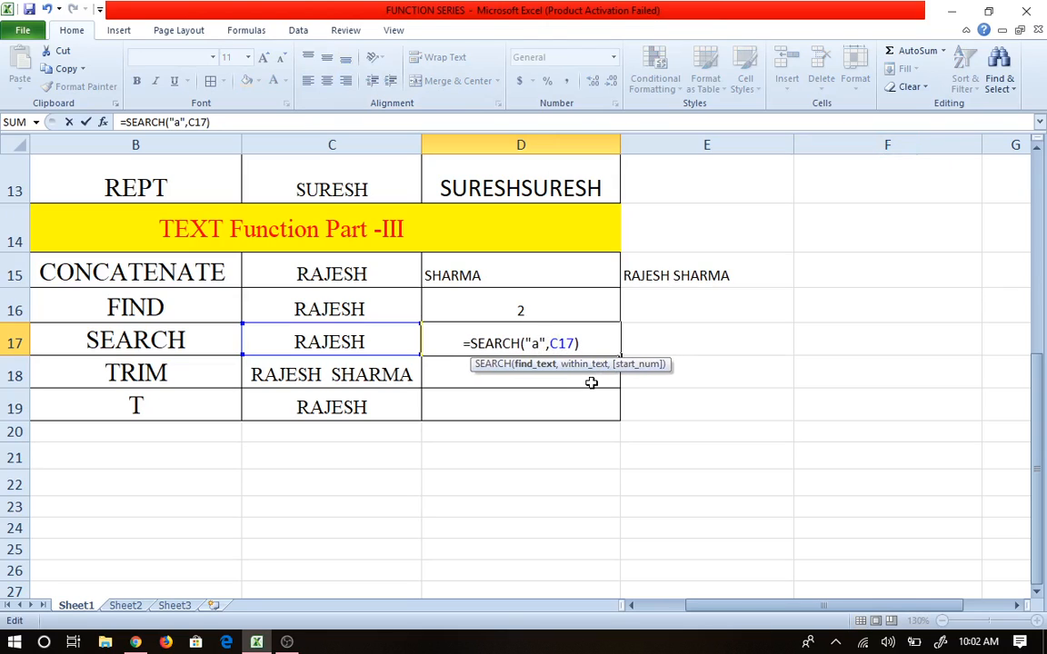
key(Tab)
click(571, 337)
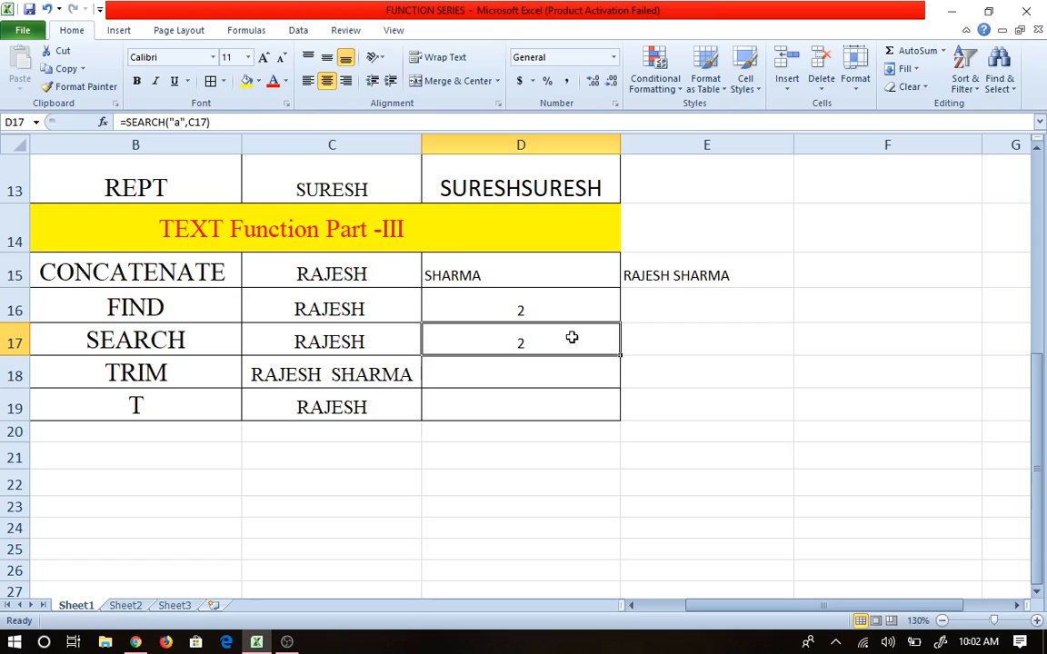
click(500, 381)
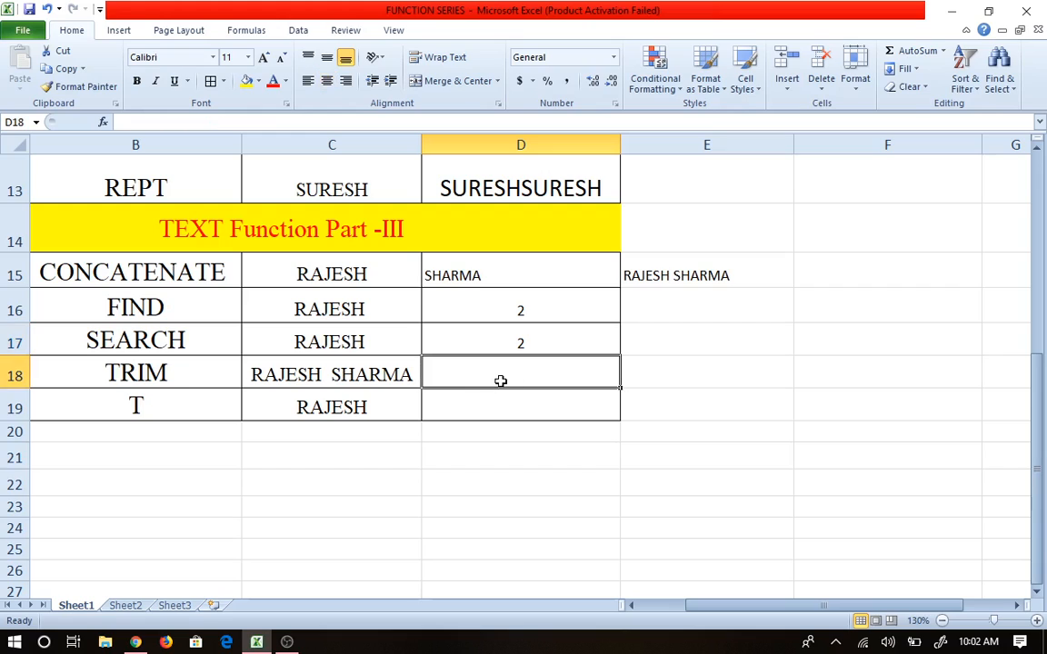
double_click(340, 375)
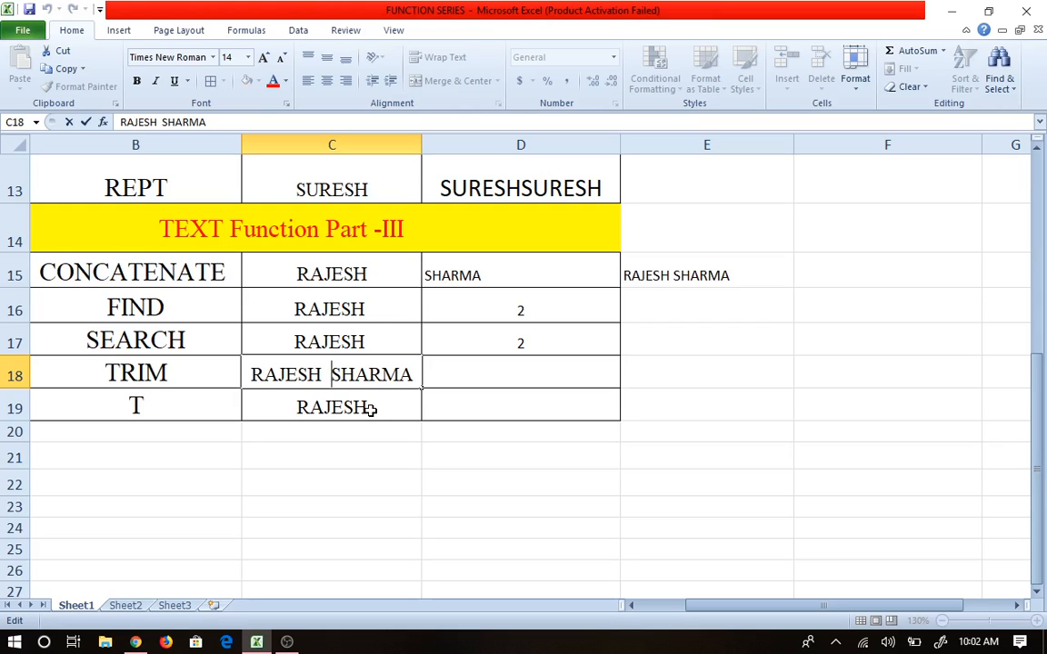
key(BackSpace)
key(BackSpace)
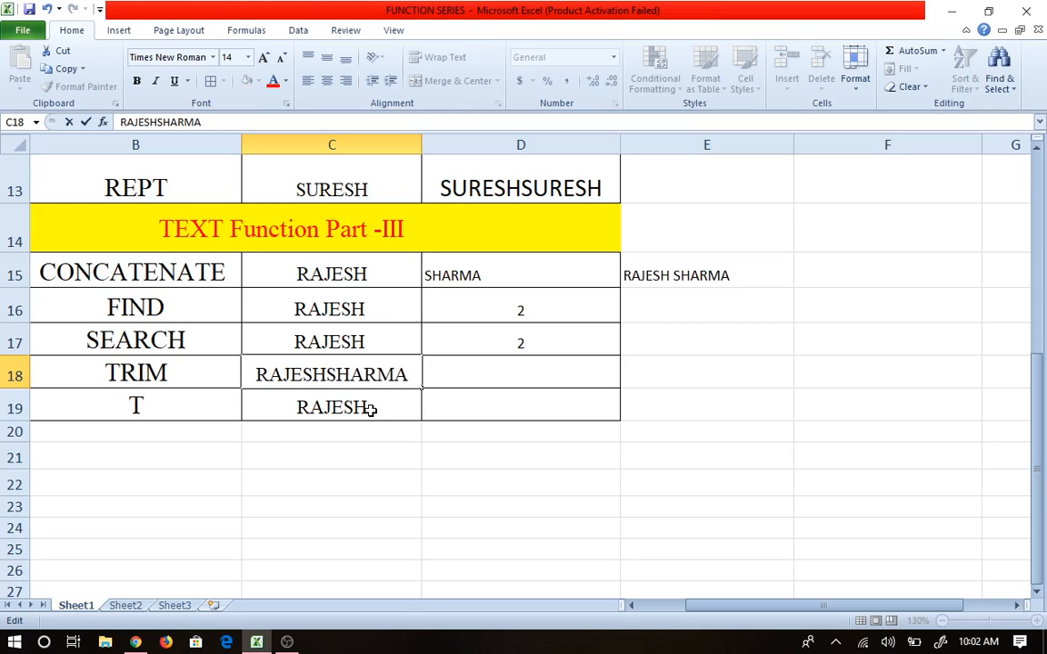
key(Right)
key(Right)
key(Left)
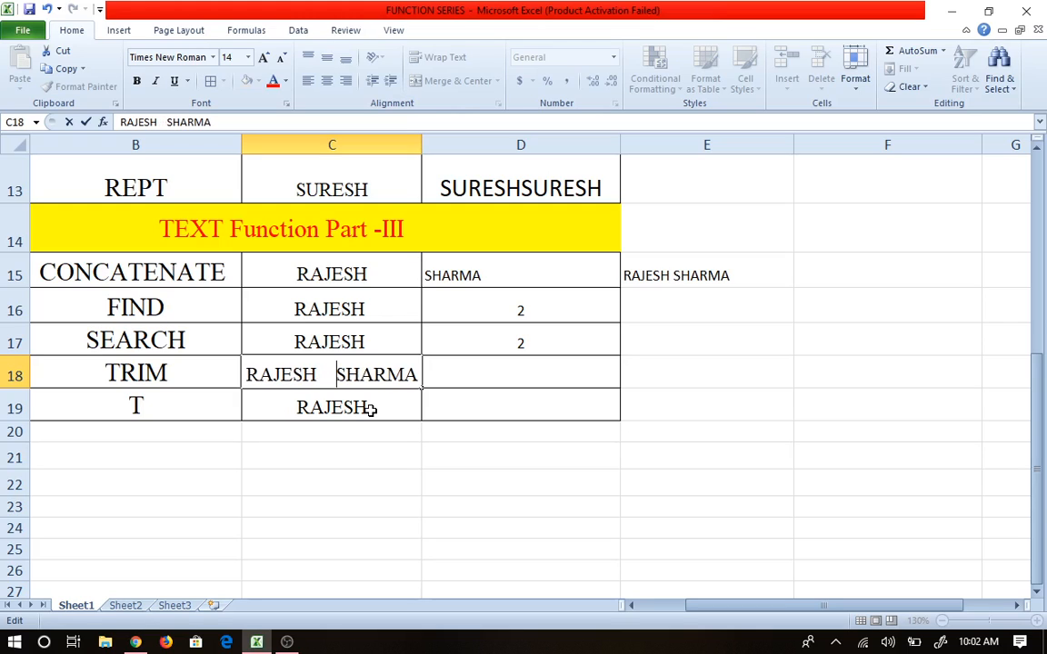
click(491, 373)
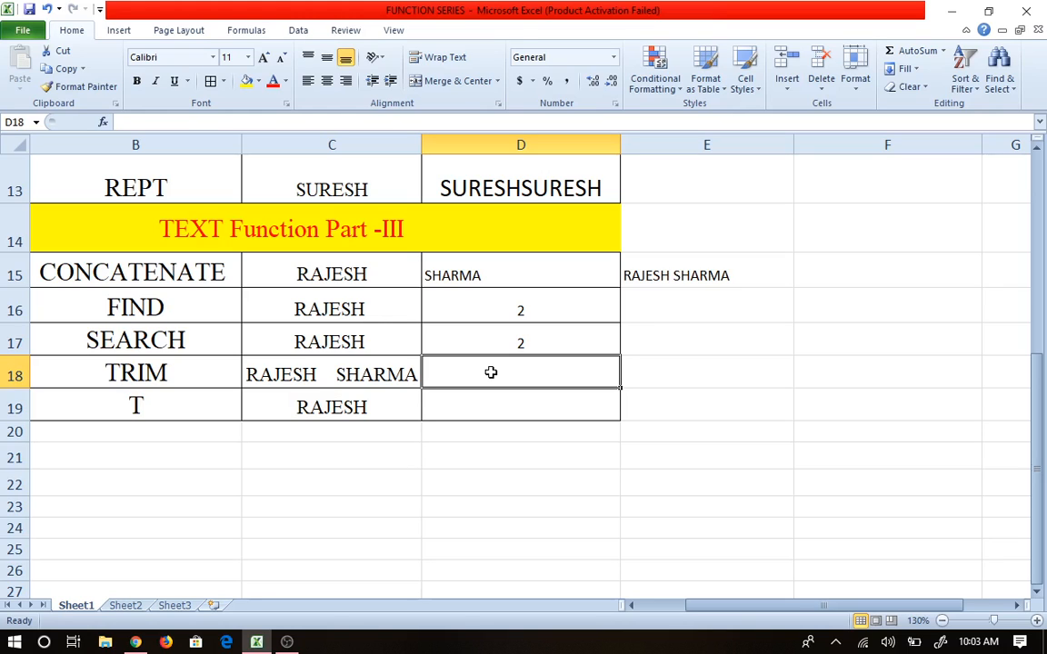
text(=tr)
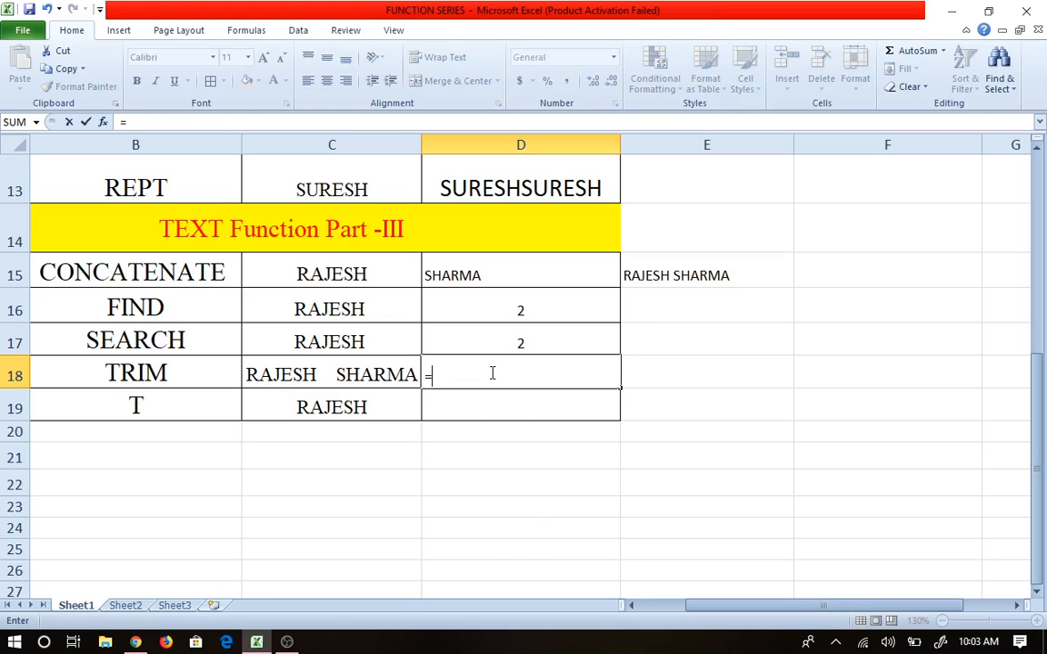
key(Down)
key(Down)
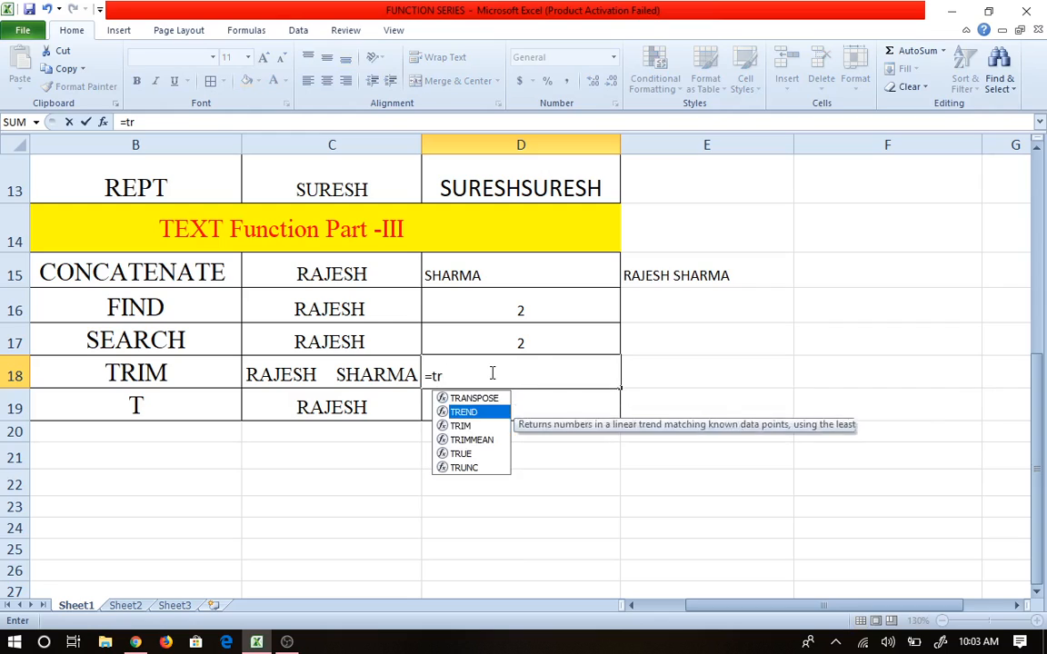
key(Tab)
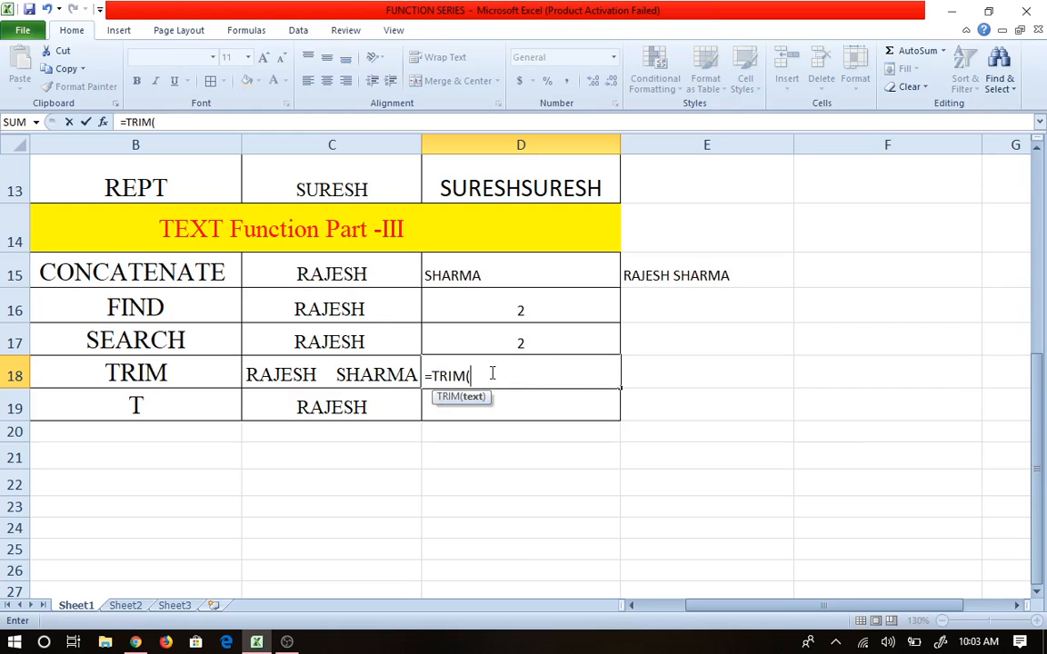
click(356, 378)
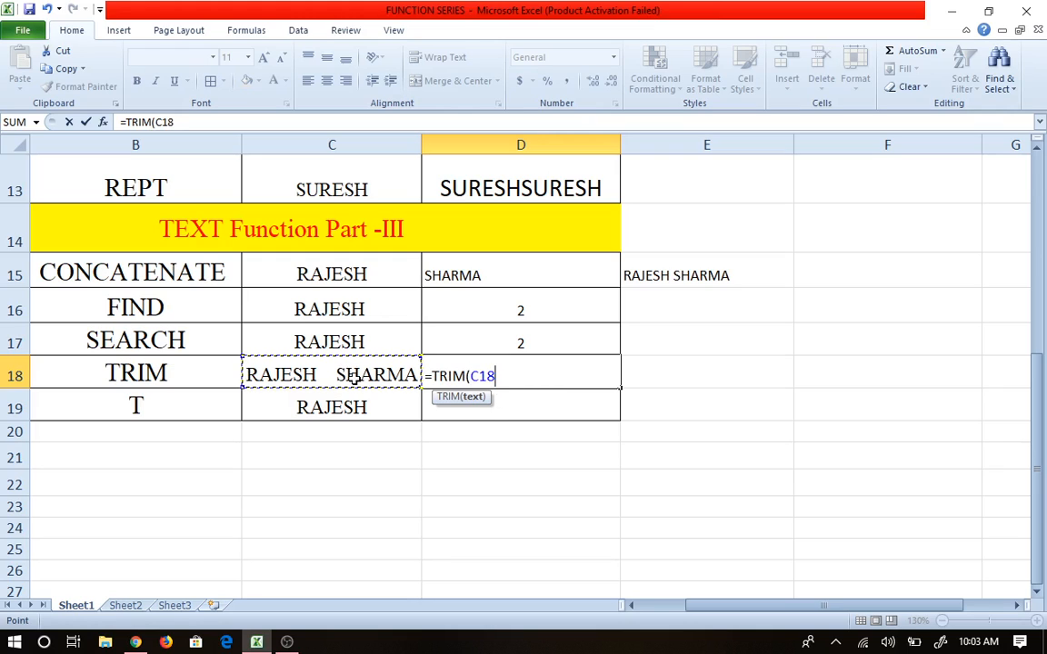
key(Tab)
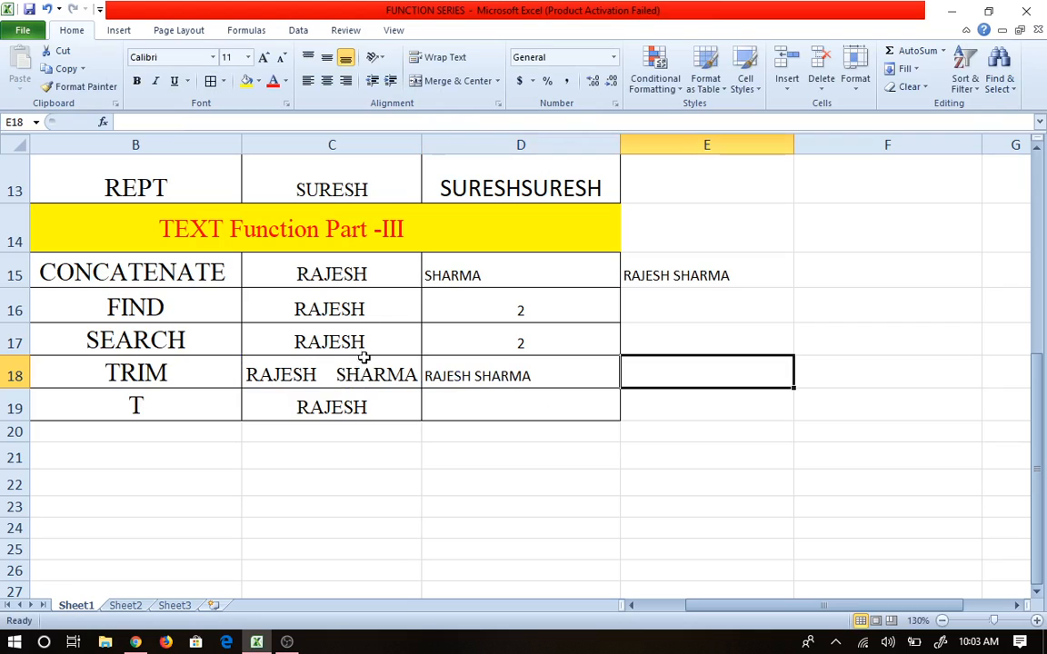
click(439, 374)
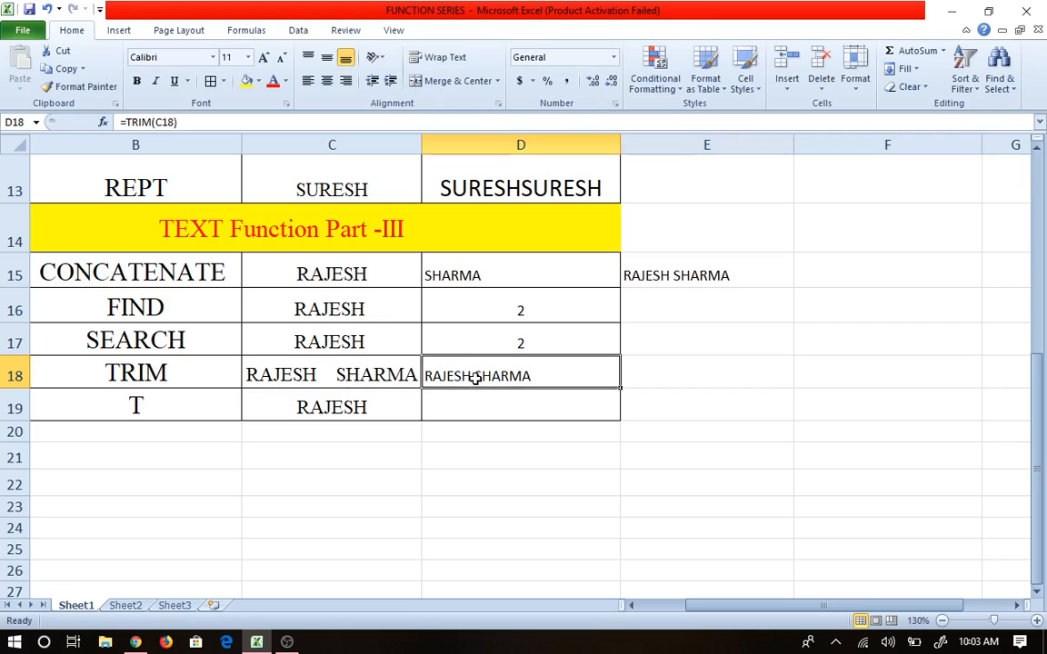
click(326, 80)
Step: Zoom out to 130% and scroll so rows 14–29 of the Part III table are visible
scroll(795, 461, up, 2)
scroll(794, 461, down, 2)
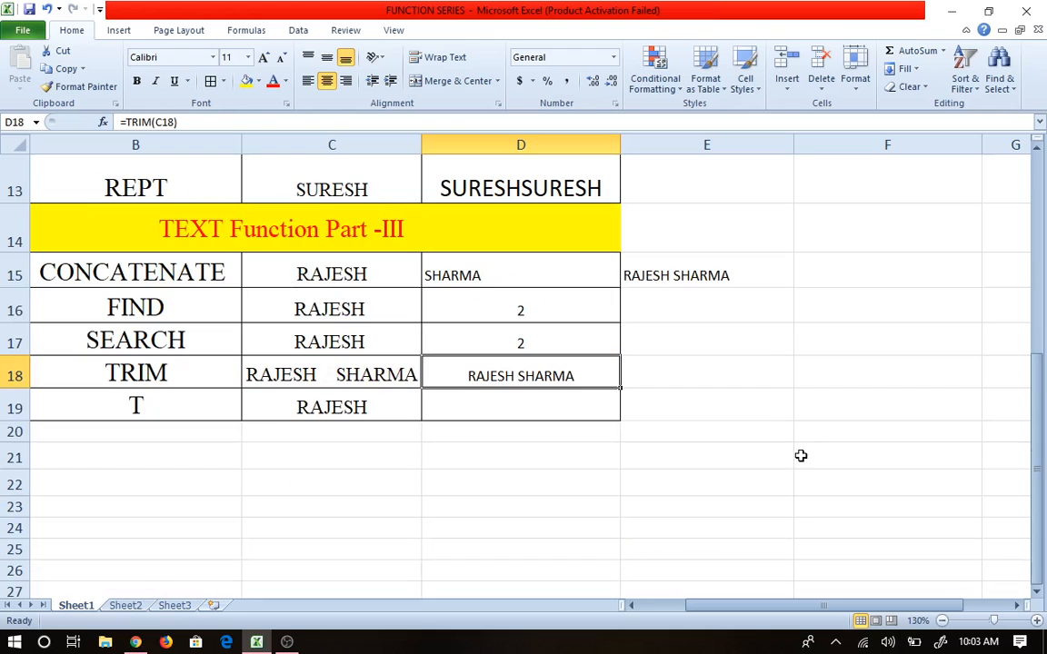
drag(993, 621, 1001, 621)
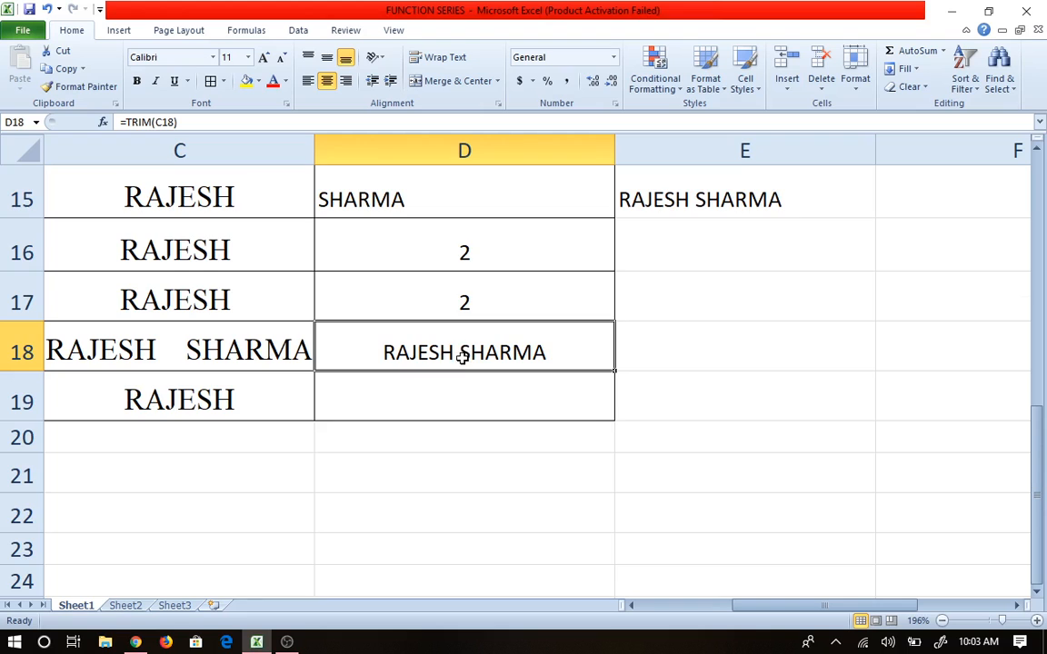
scroll(463, 355, down, 4)
scroll(463, 357, up, 4)
scroll(462, 355, up, 1)
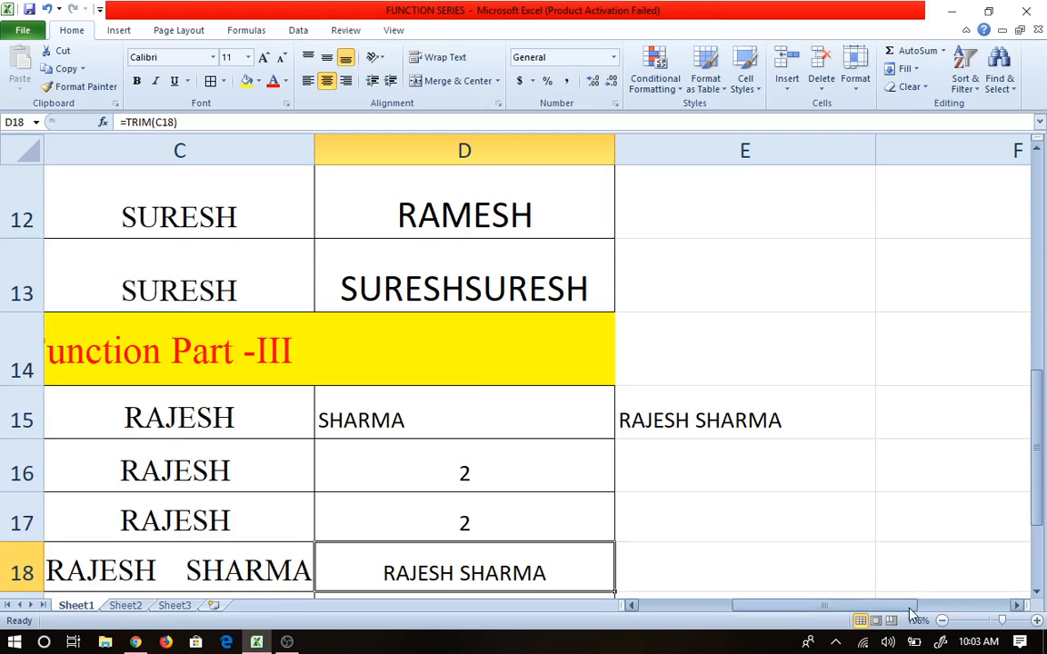
click(941, 620)
click(941, 621)
click(942, 621)
click(942, 621)
click(941, 621)
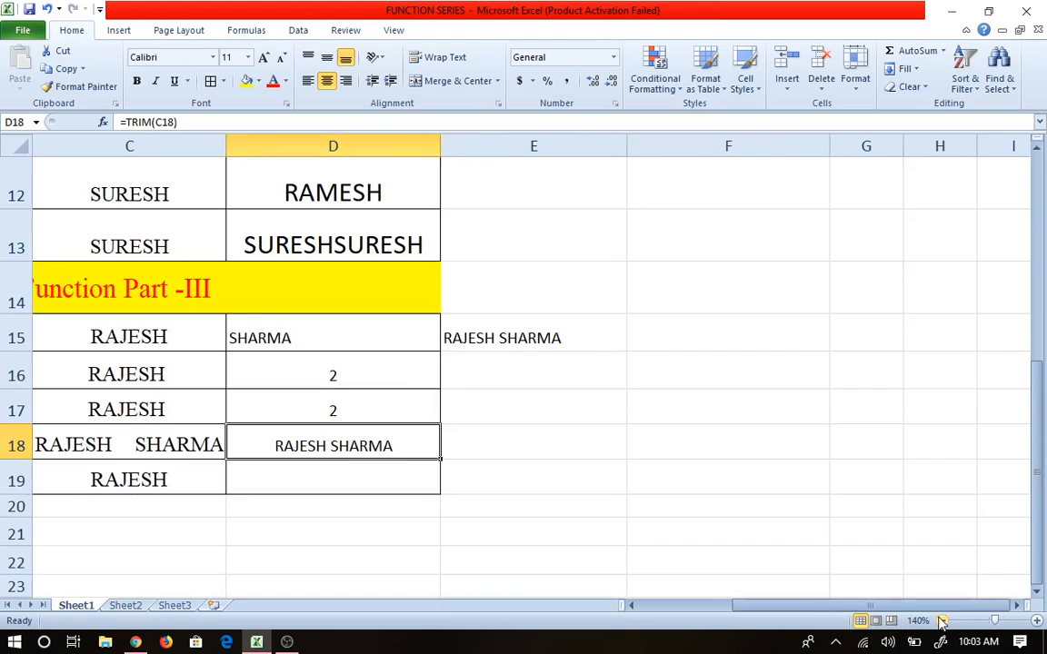
click(941, 621)
click(941, 621)
scroll(600, 502, down, 1)
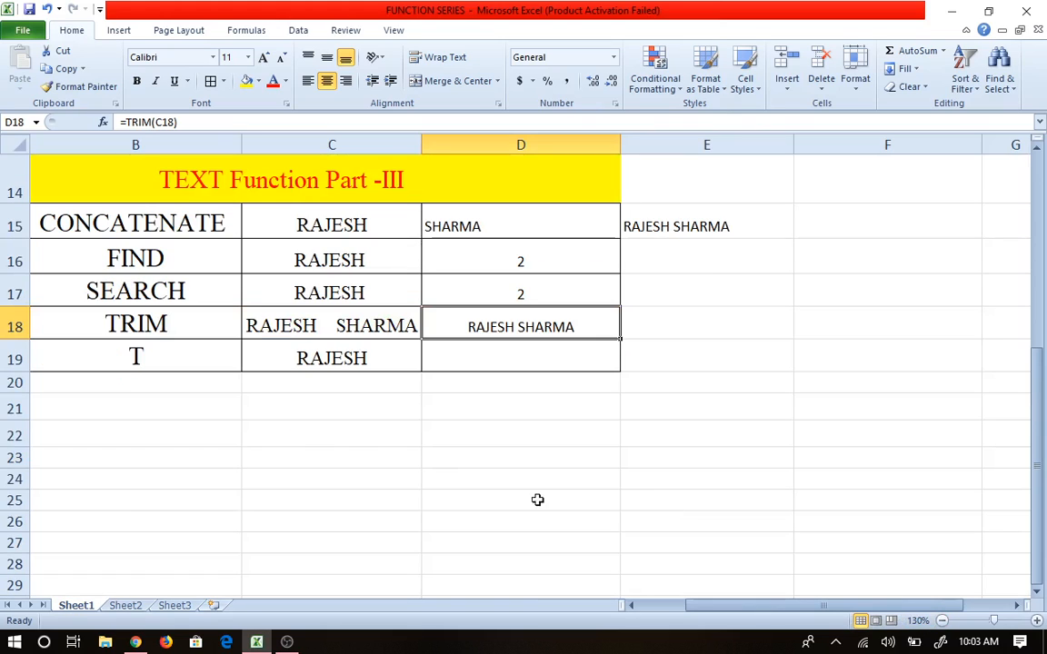
click(310, 427)
click(175, 363)
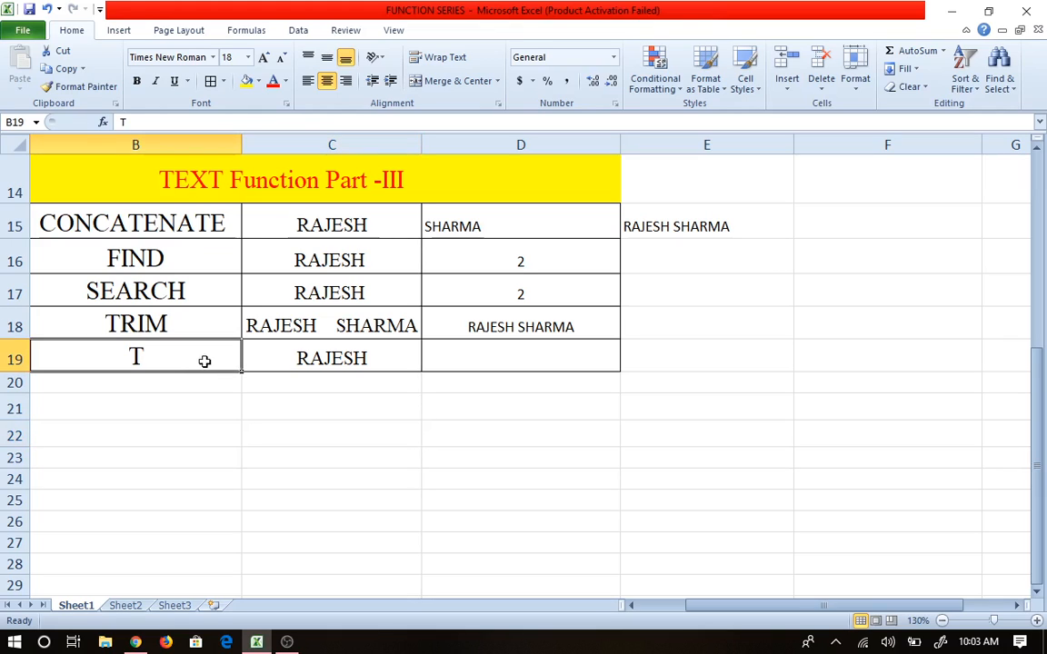
Step: Enter =T(C19) in D19 so it returns RAJESH
click(511, 361)
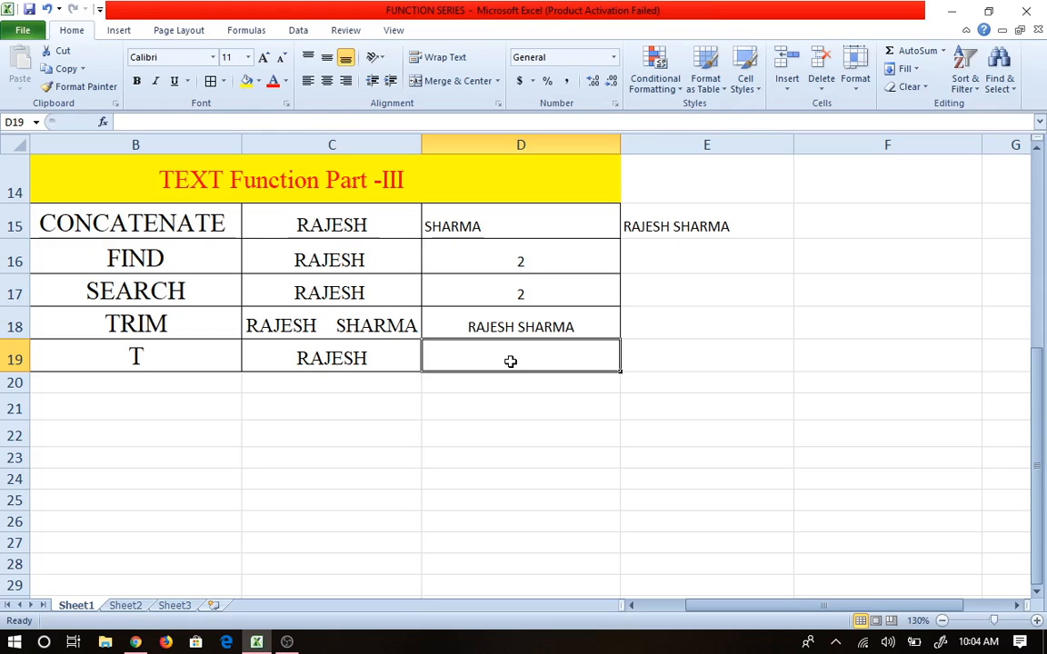
click(323, 362)
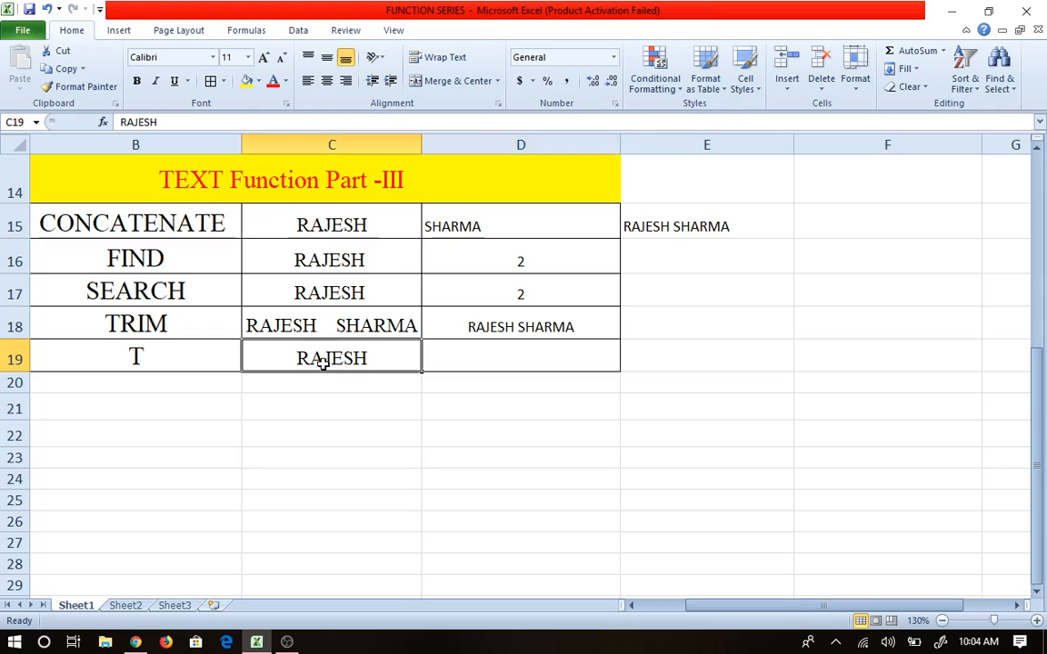
click(483, 359)
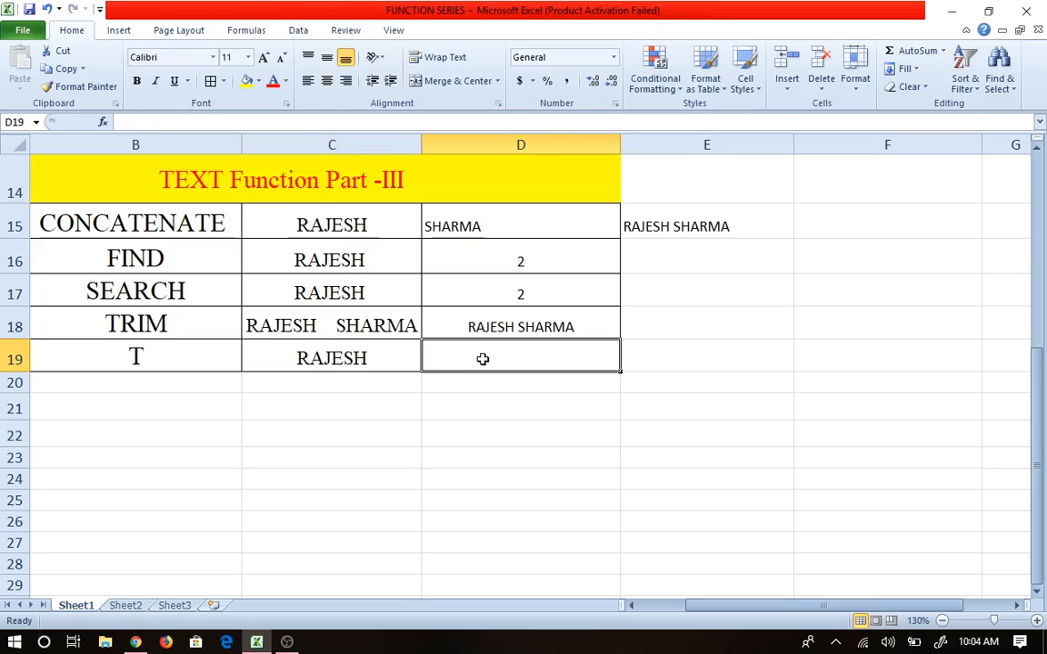
text(=t)
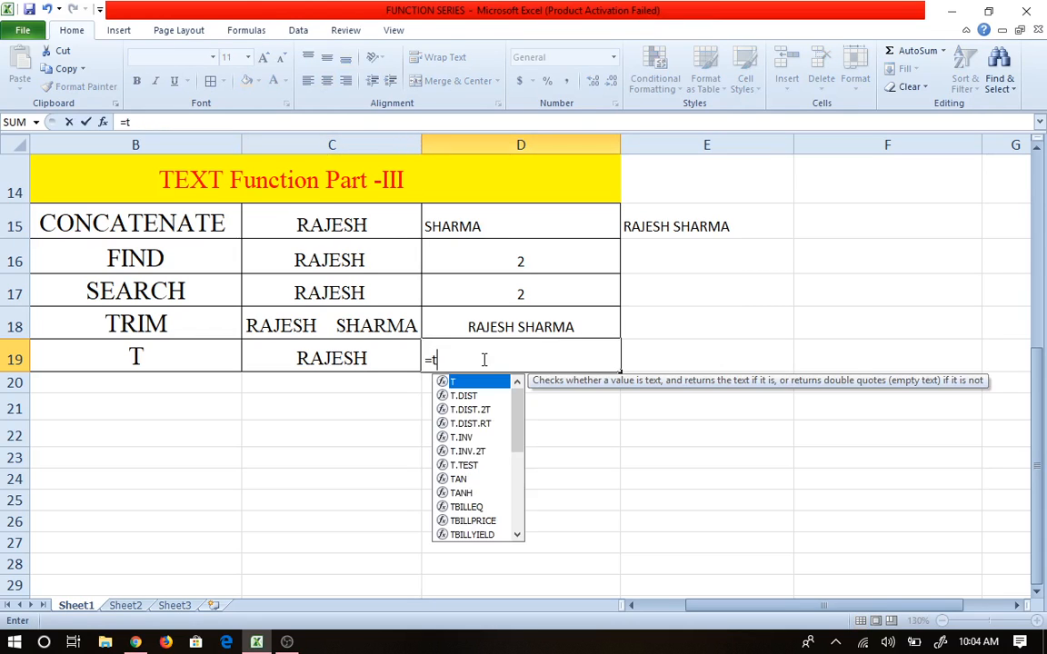
key(Tab)
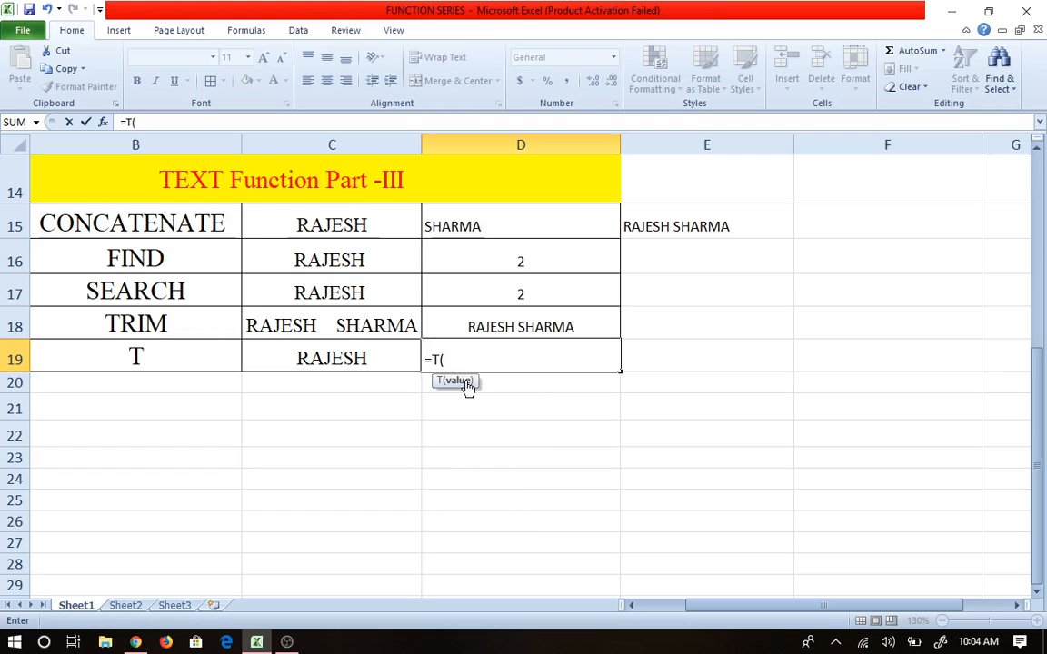
click(352, 360)
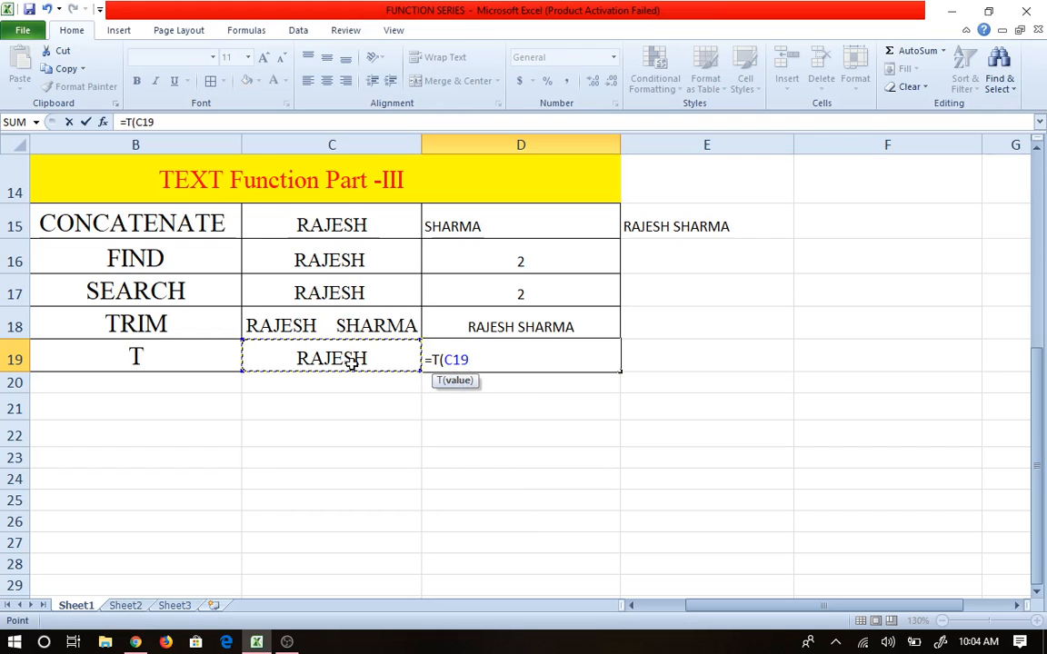
key(Tab)
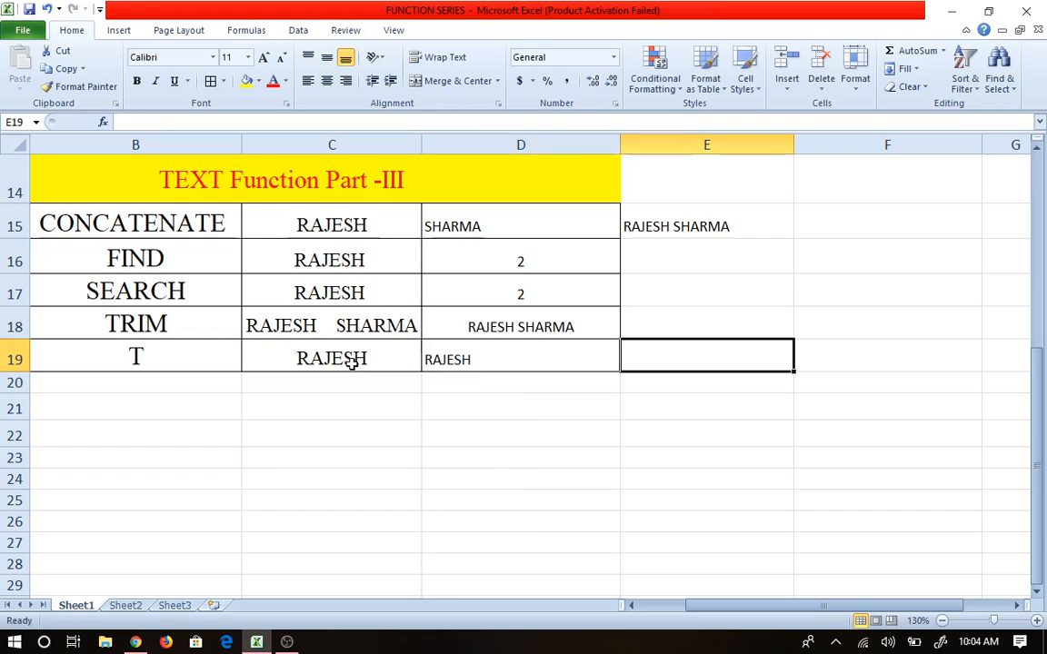
click(475, 359)
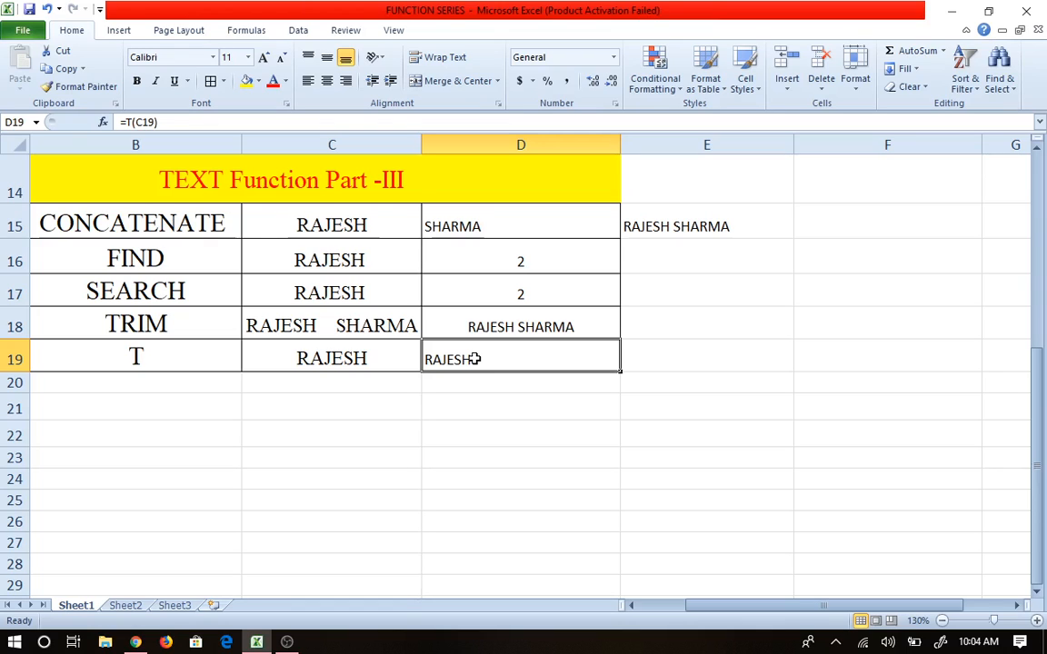
Step: Enter the number 123 in C20
click(360, 385)
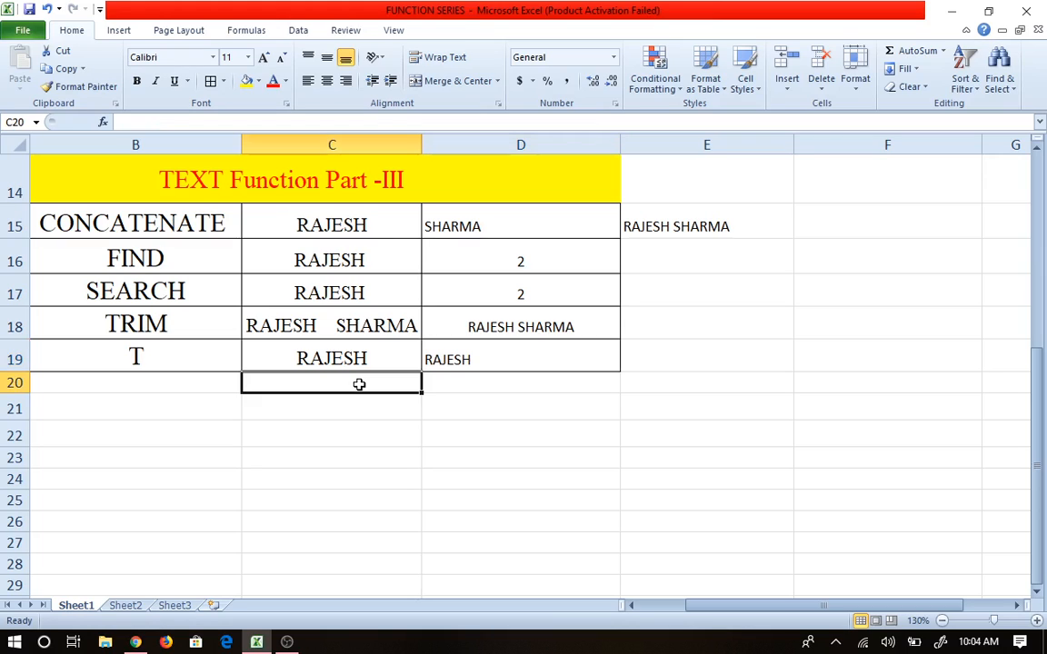
text(123)
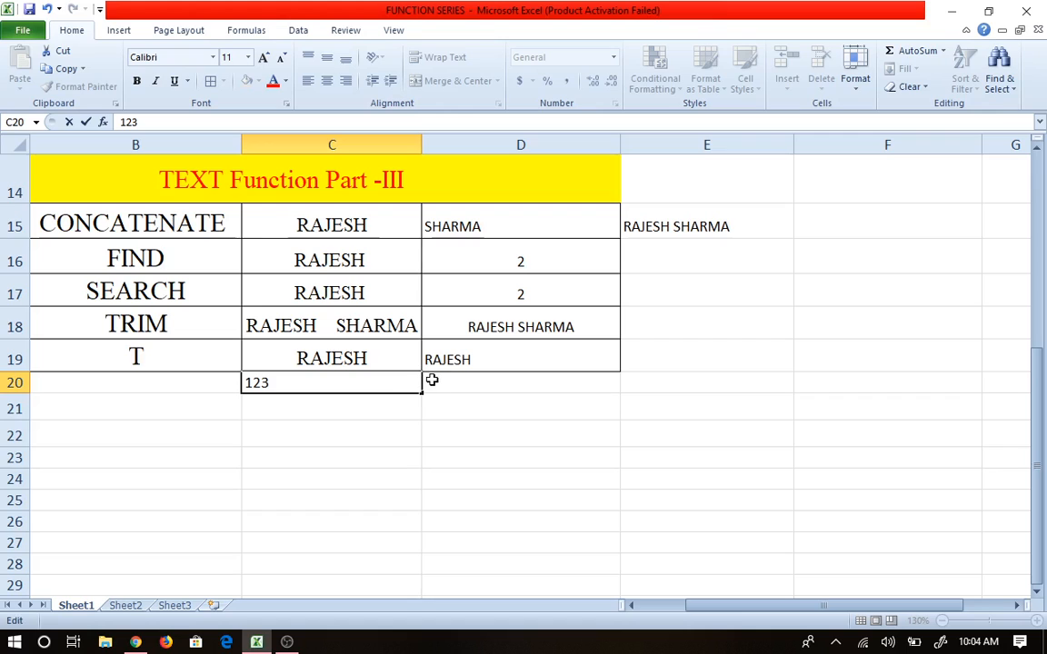
click(435, 381)
Step: Enter =T(C20) in D20, which returns blank for the number
text(=t)
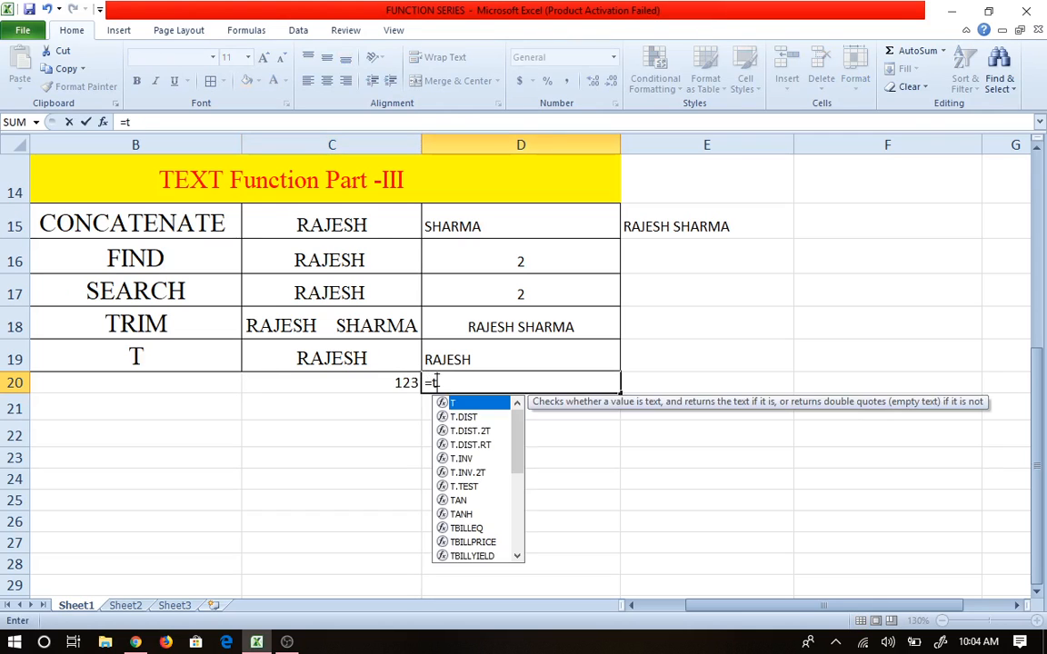
key(Tab)
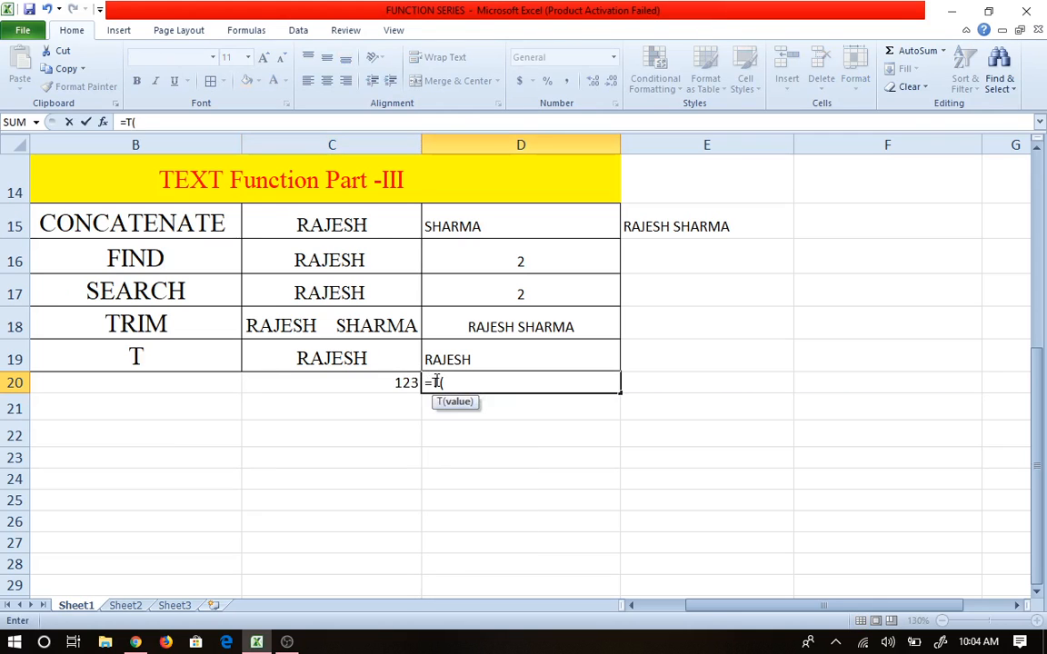
click(380, 388)
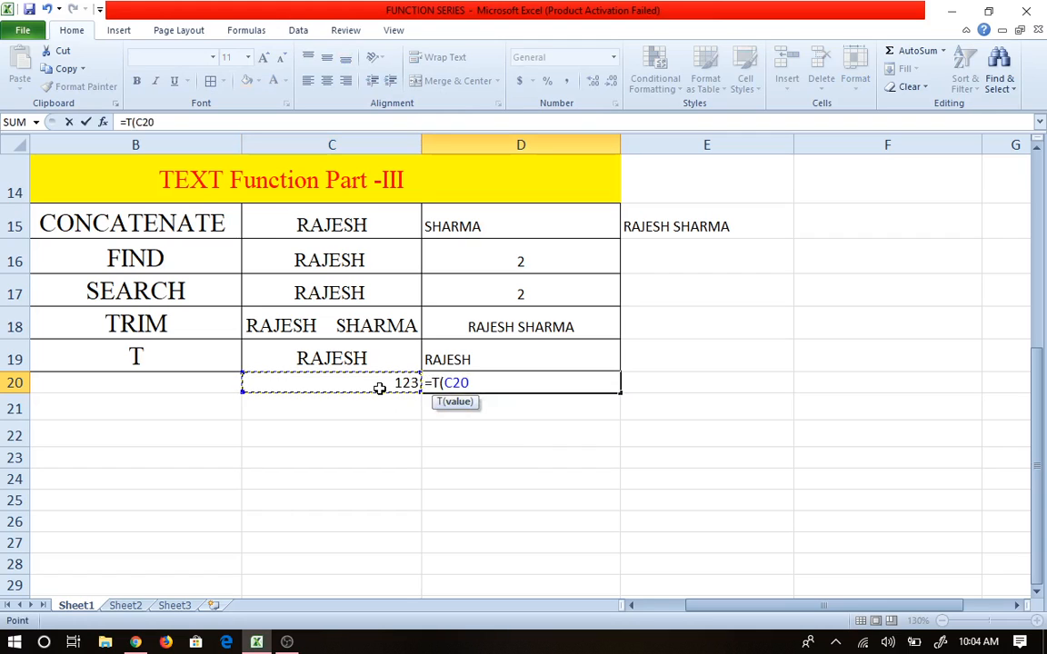
key(Tab)
click(495, 386)
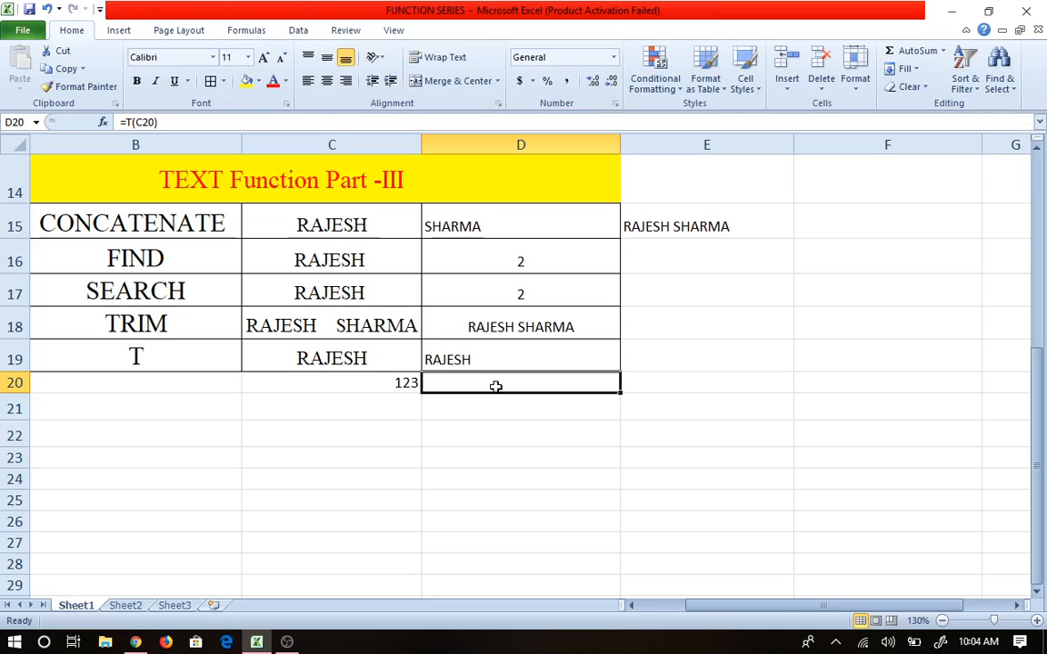
Step: Enter rajesh123 in C21
click(302, 407)
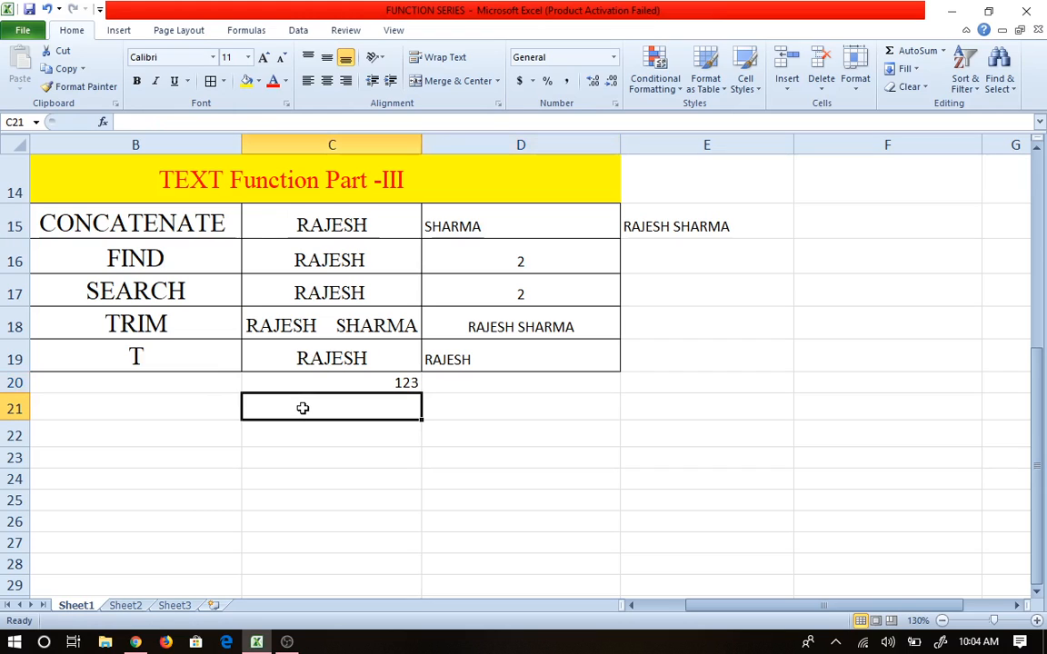
text(ra)
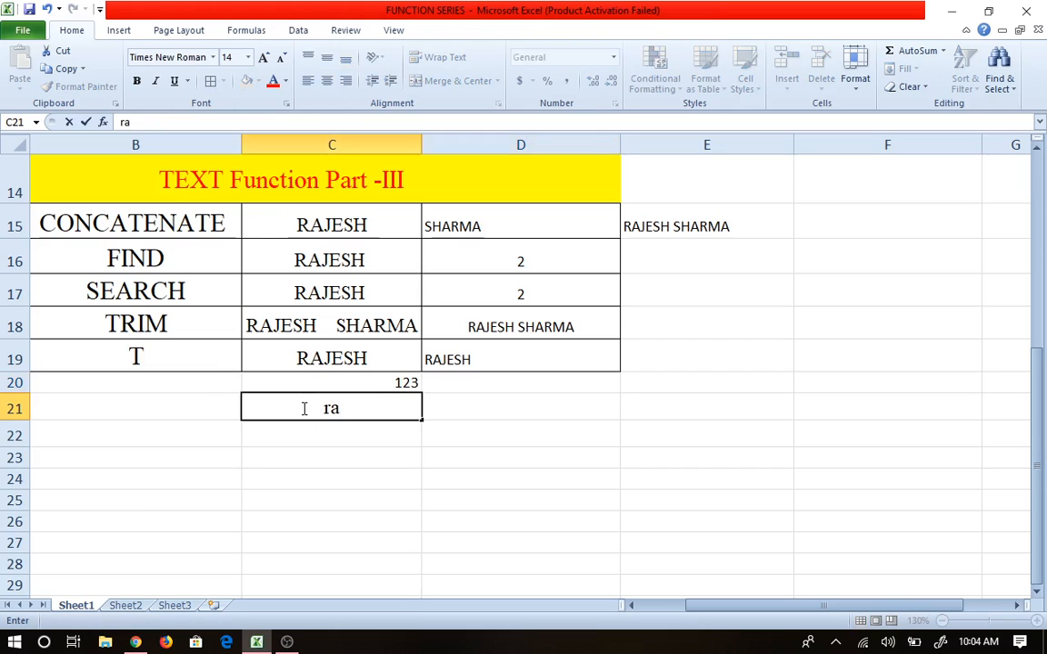
text(jesh)
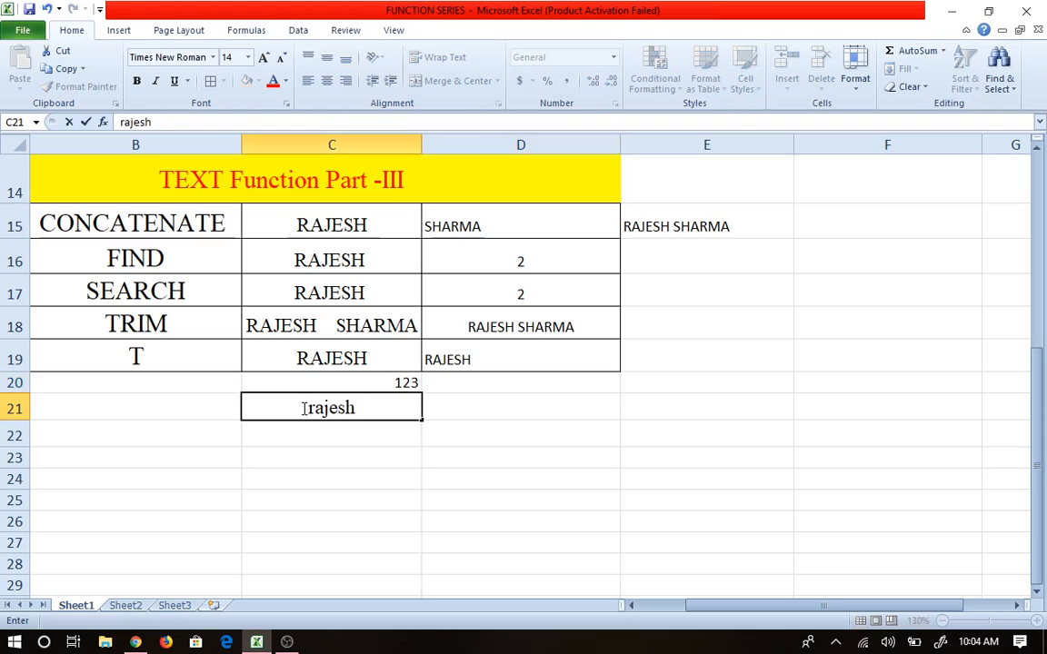
text(123)
click(350, 477)
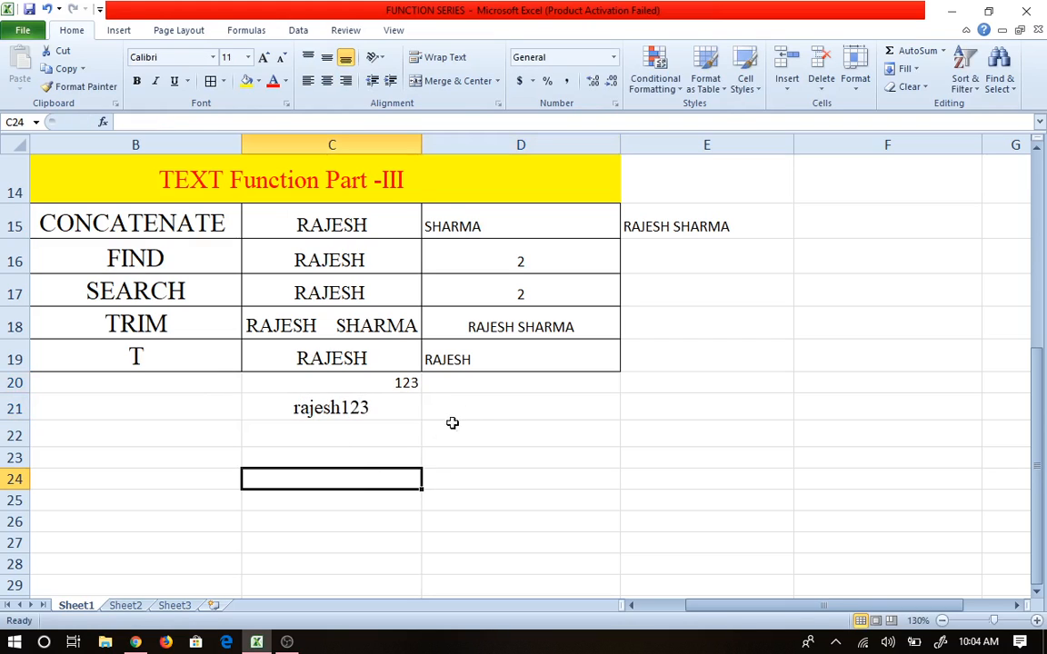
Step: Enter =T(C21) in D21, which returns rajesh123
click(496, 399)
text(=T()
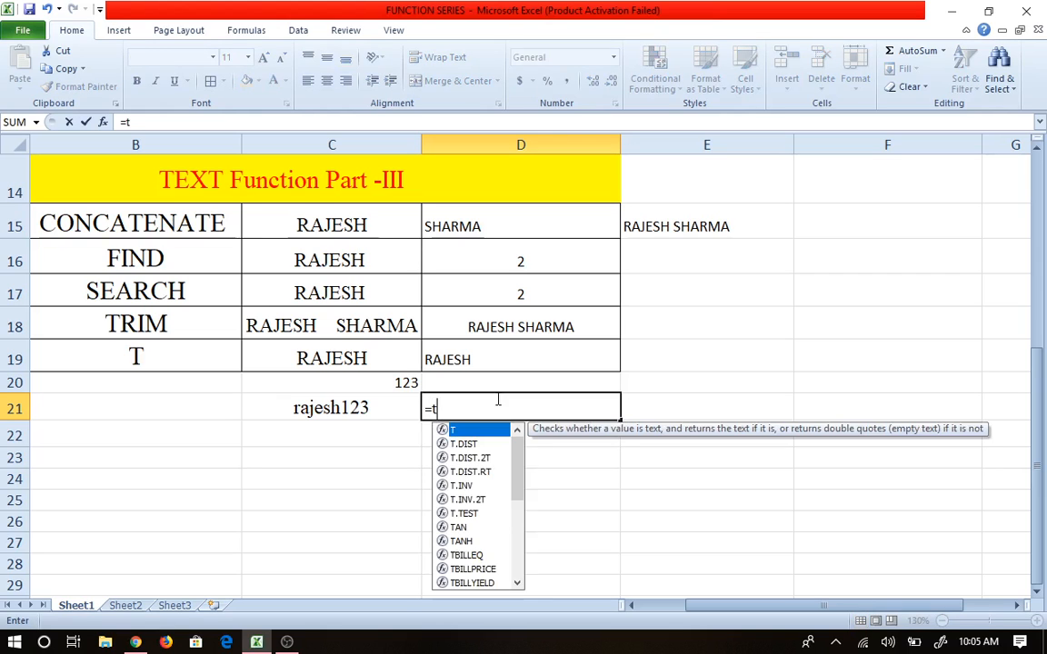
click(346, 407)
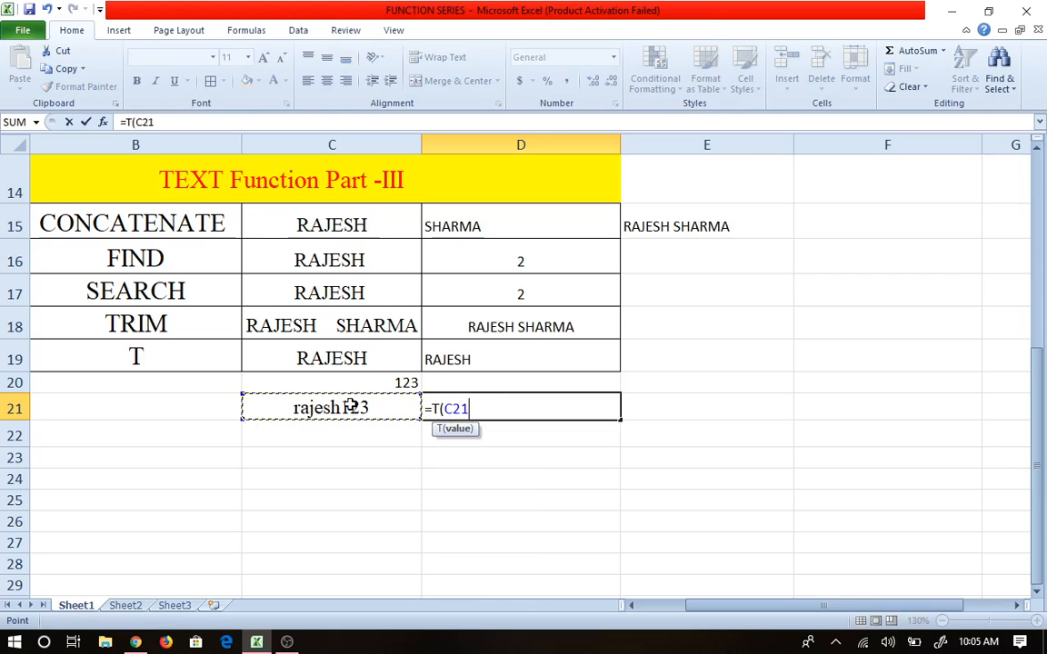
key(Tab)
click(482, 409)
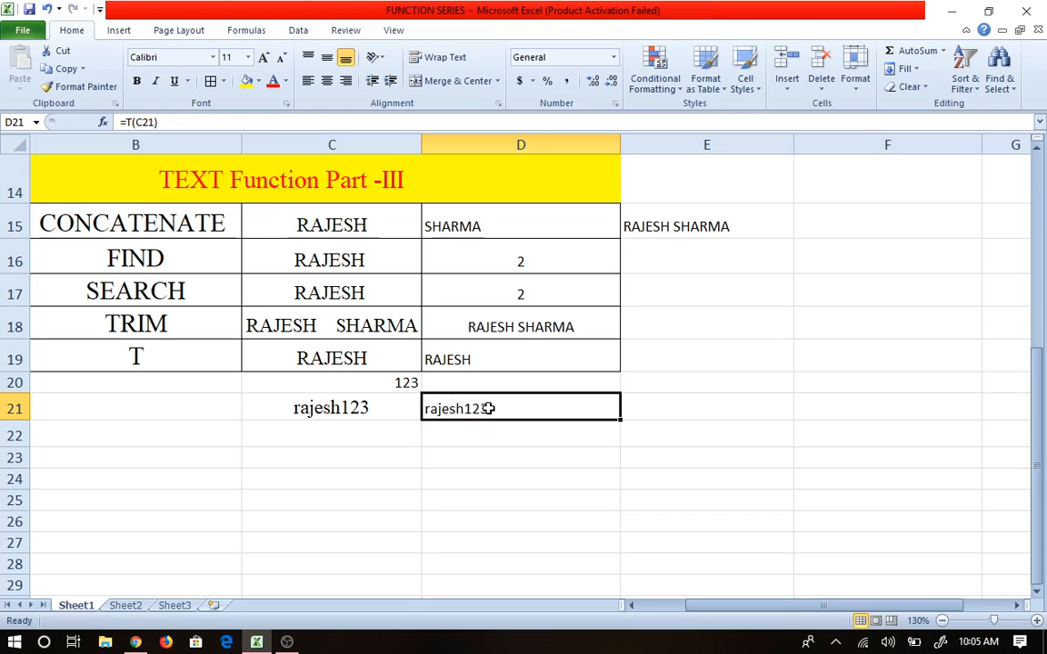
scroll(488, 408, up, 1)
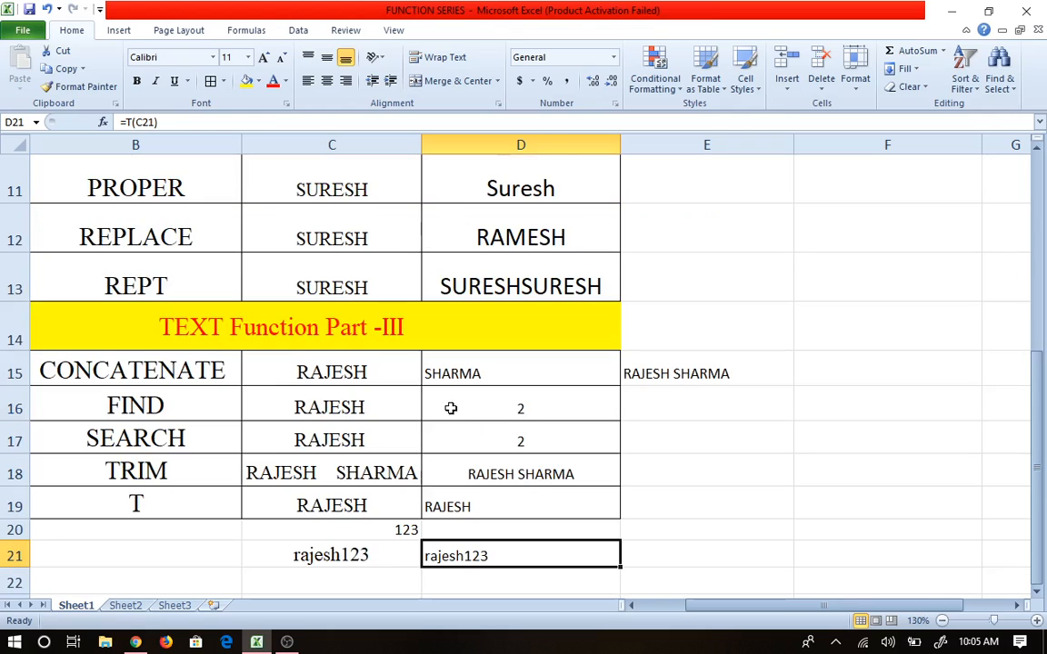
scroll(110, 437, down, 1)
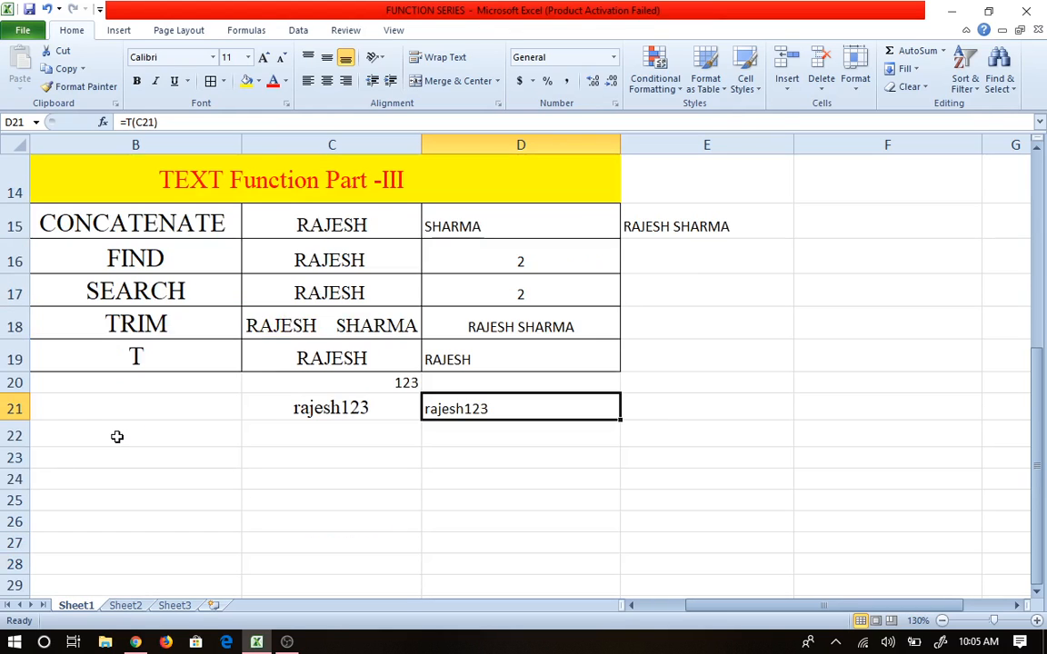